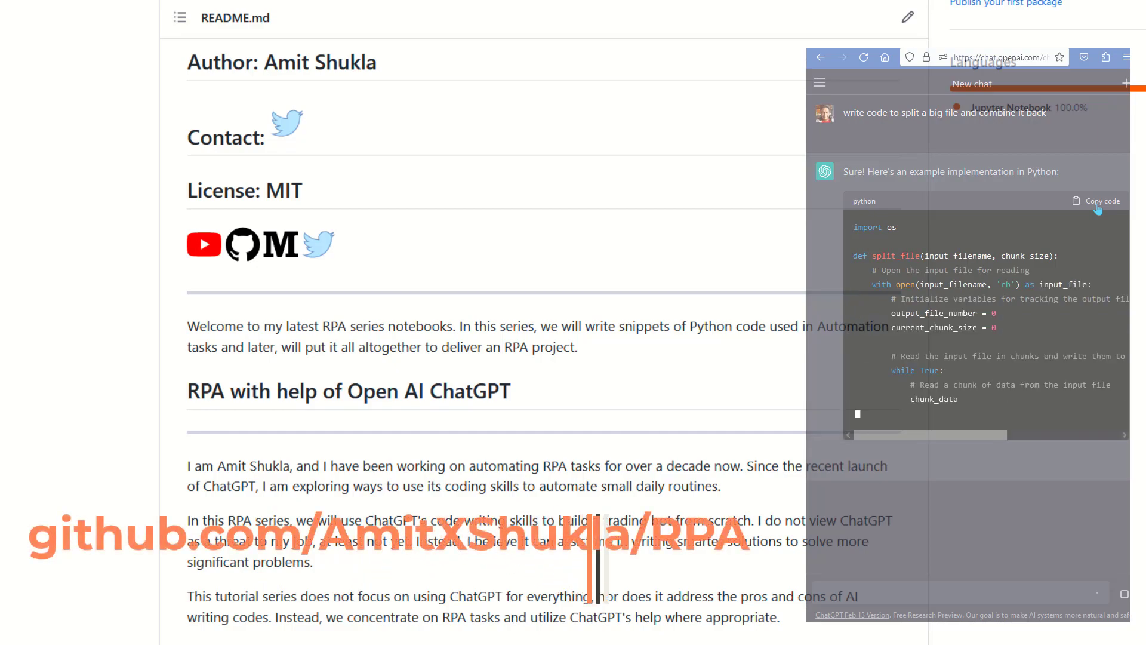
# - Scroll the RPA README on GitHub past the conversions list to the CRON jobs heading
pyautogui.scroll(-3, 478, 335)
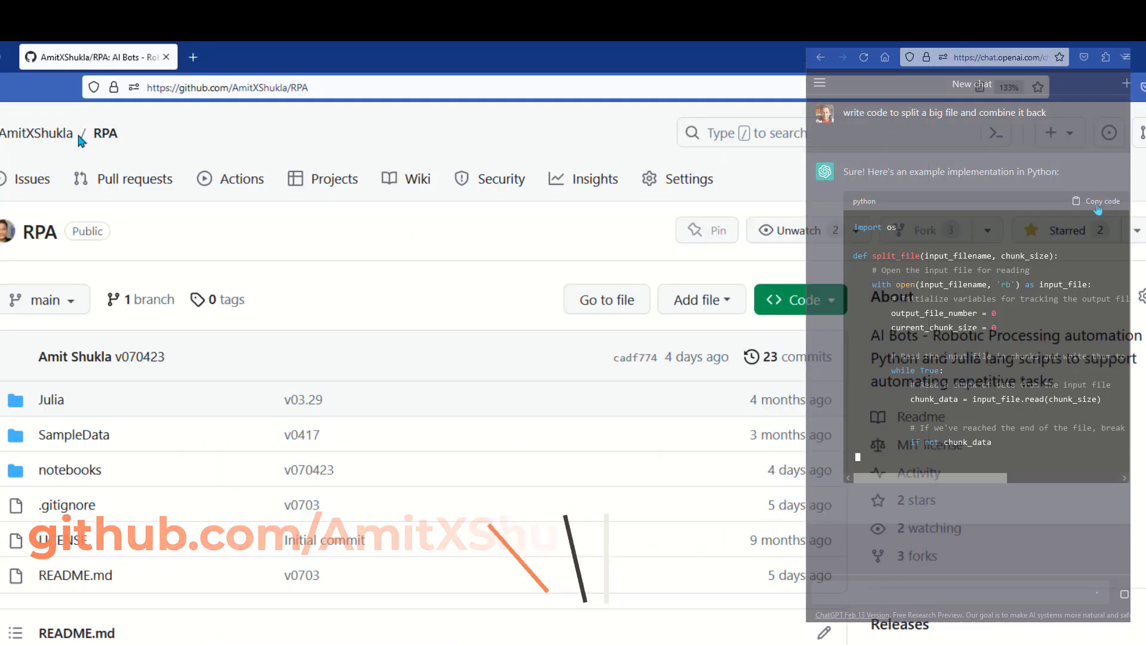
pyautogui.scroll(-10, 195, 508)
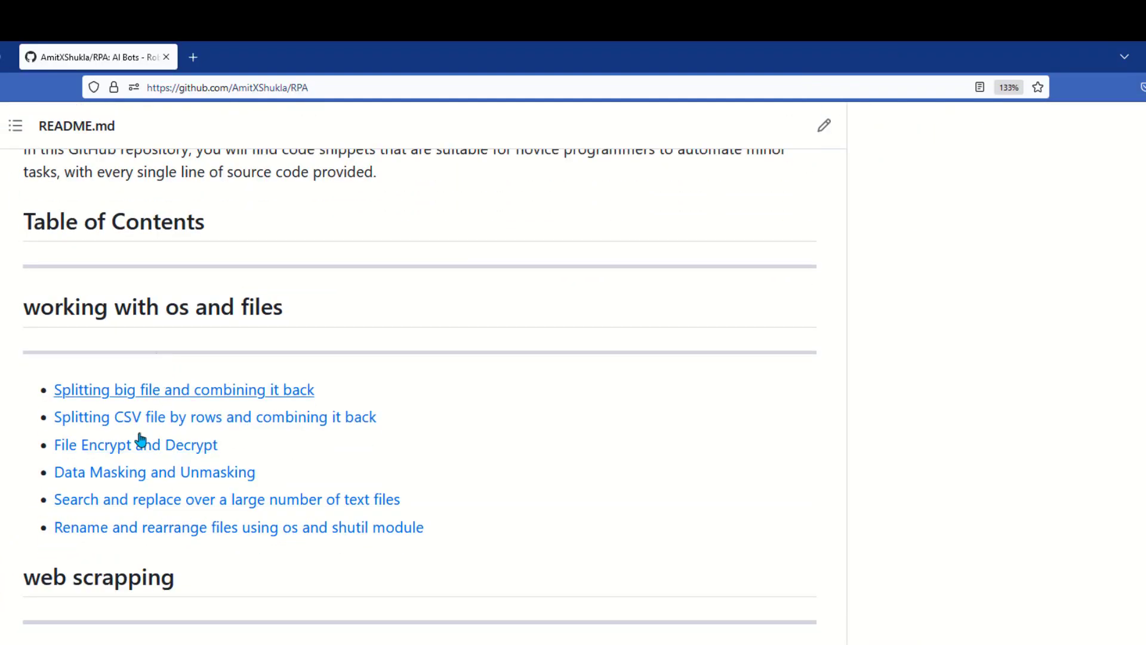
pyautogui.scroll(-12, 143, 478)
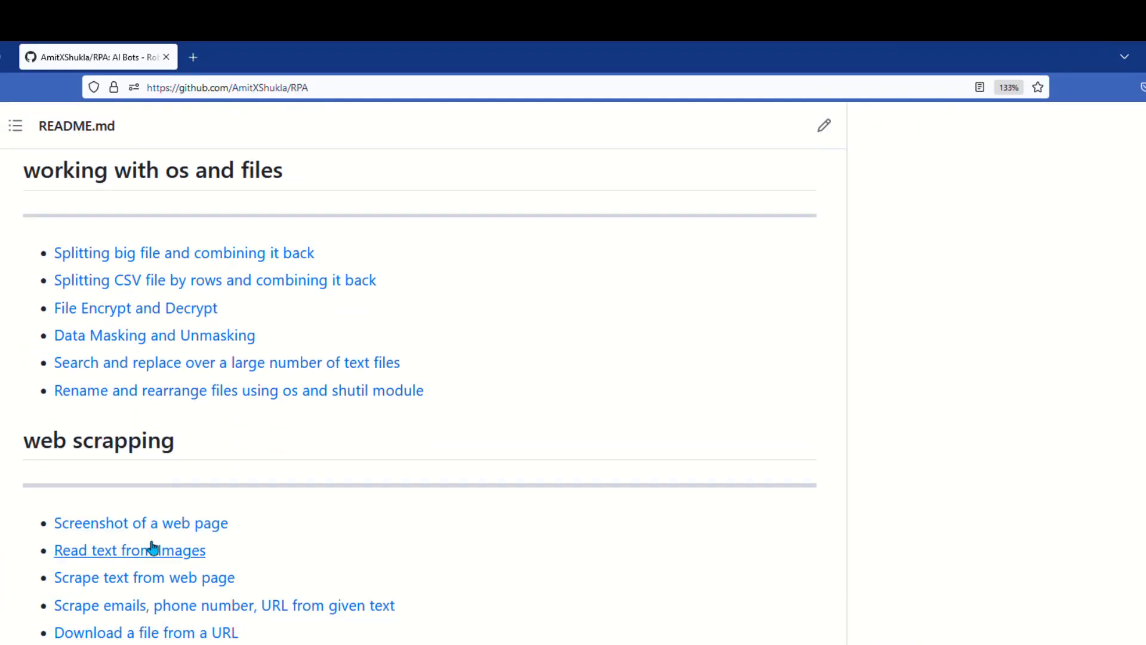
pyautogui.scroll(-10, 147, 525)
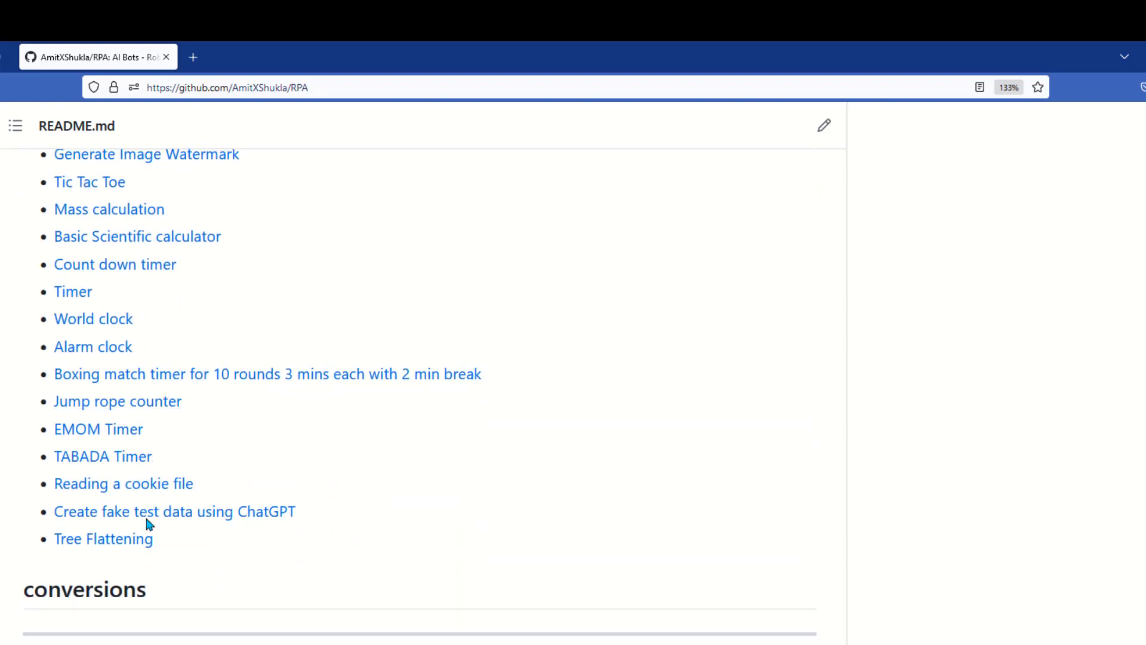
pyautogui.scroll(-1, 348, 521)
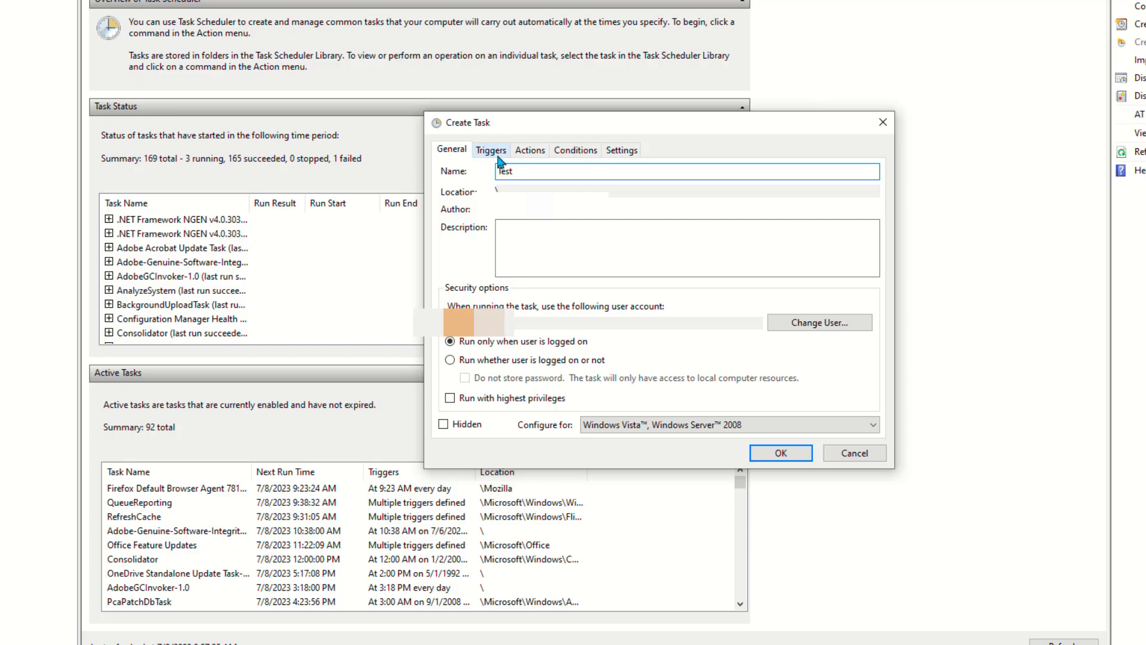
# - Draft a new scheduled trigger, compare One time, Daily and Weekly options, then cancel it
pyautogui.click(491, 150)
pyautogui.click(480, 419)
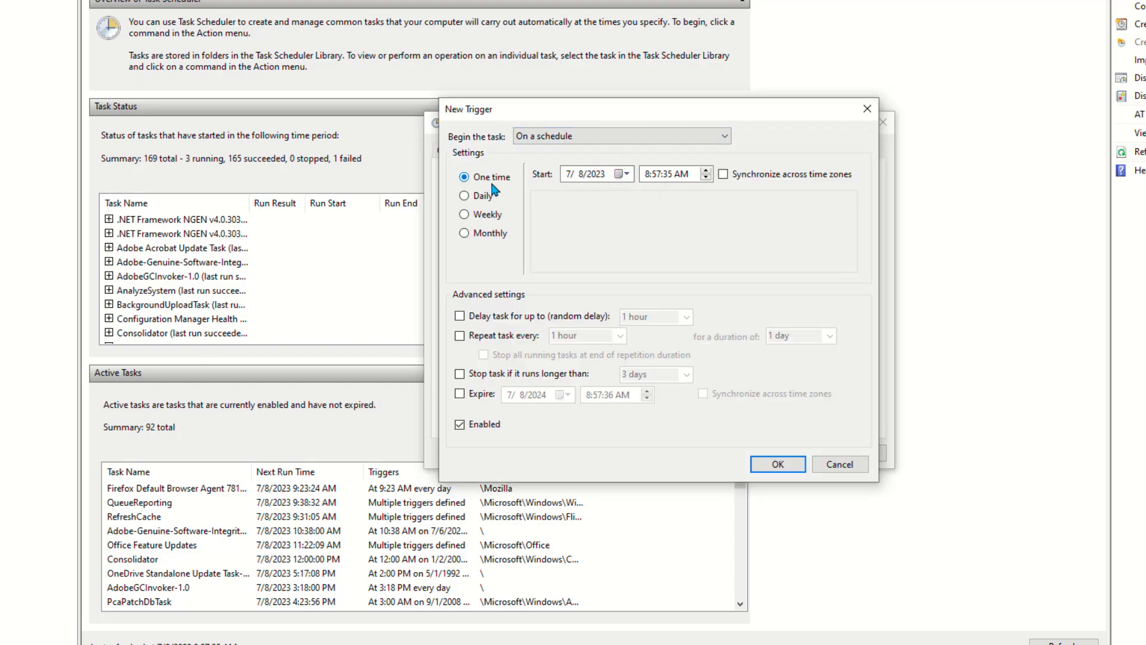
pyautogui.click(596, 136)
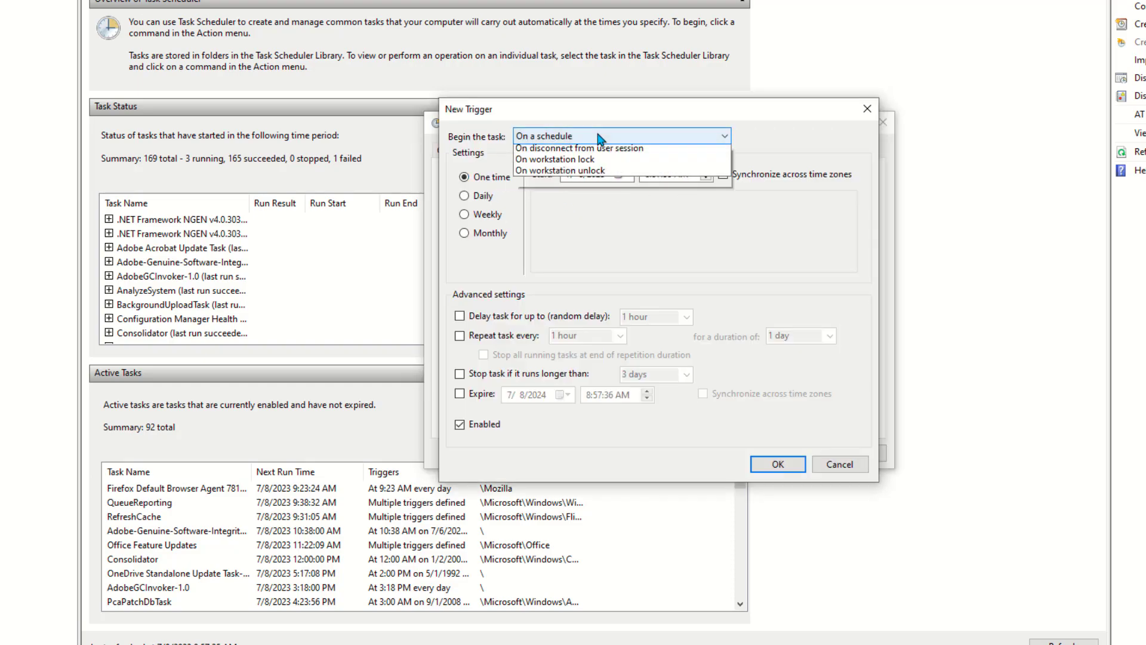
pyautogui.click(597, 137)
pyautogui.click(595, 172)
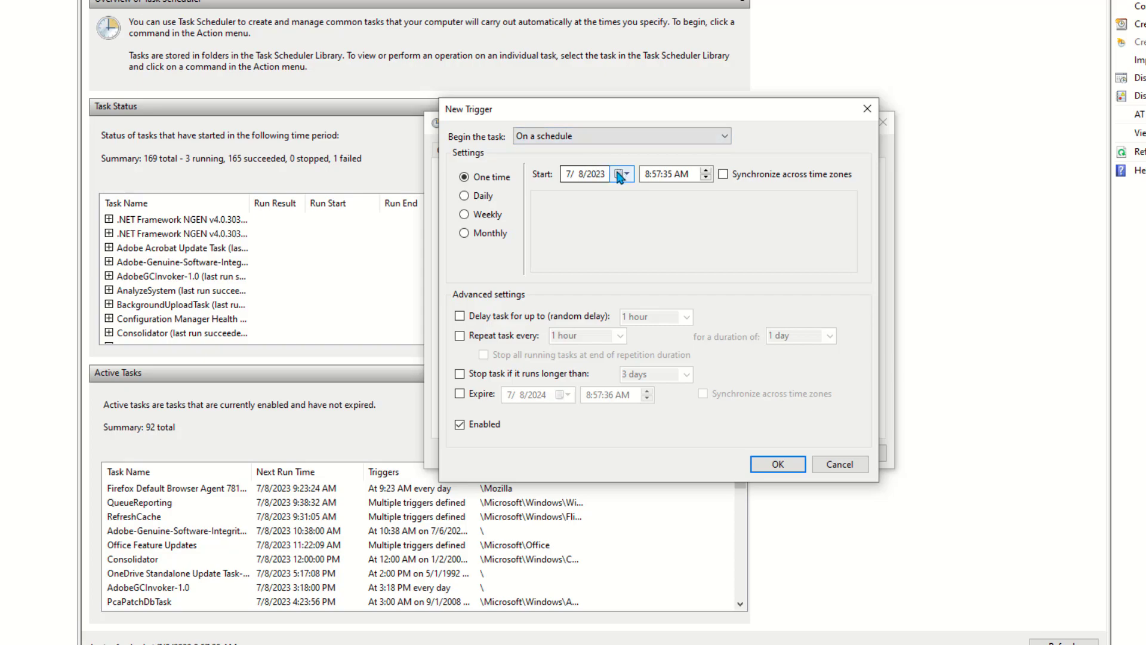
pyautogui.click(481, 197)
pyautogui.click(478, 218)
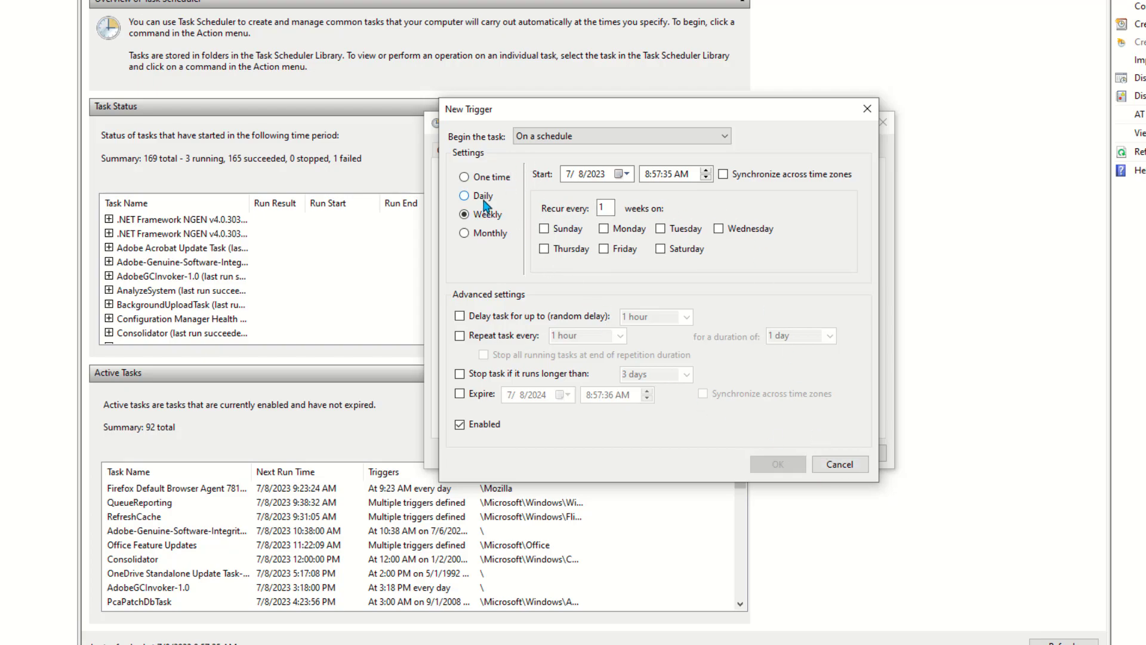
pyautogui.click(489, 178)
pyautogui.click(488, 216)
pyautogui.click(481, 197)
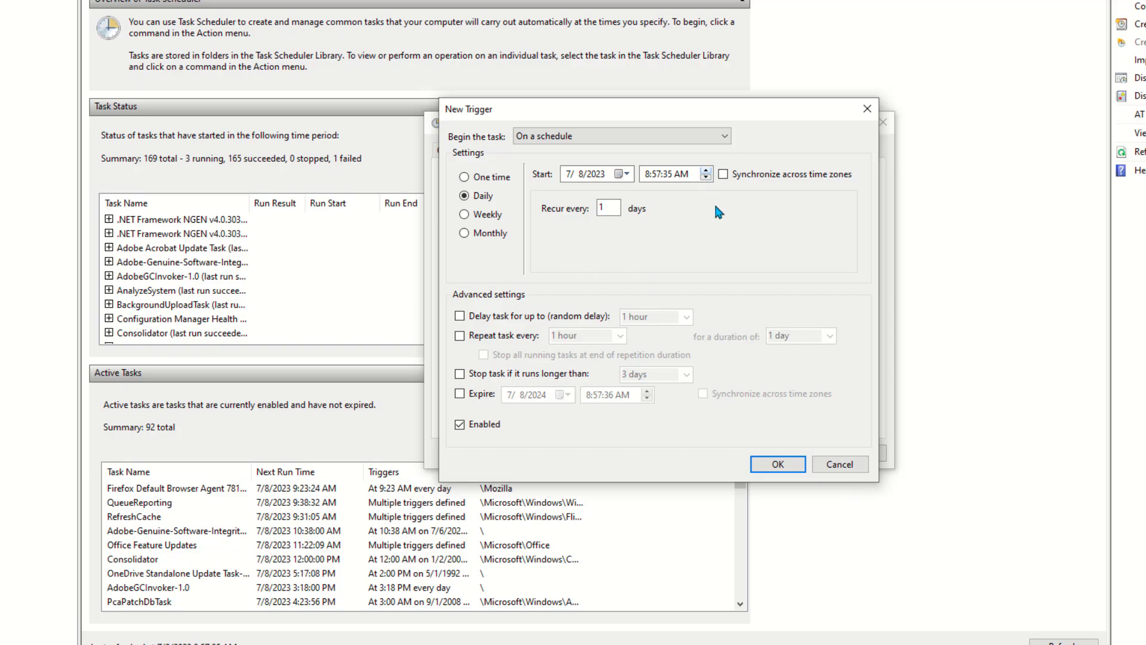
pyautogui.click(839, 465)
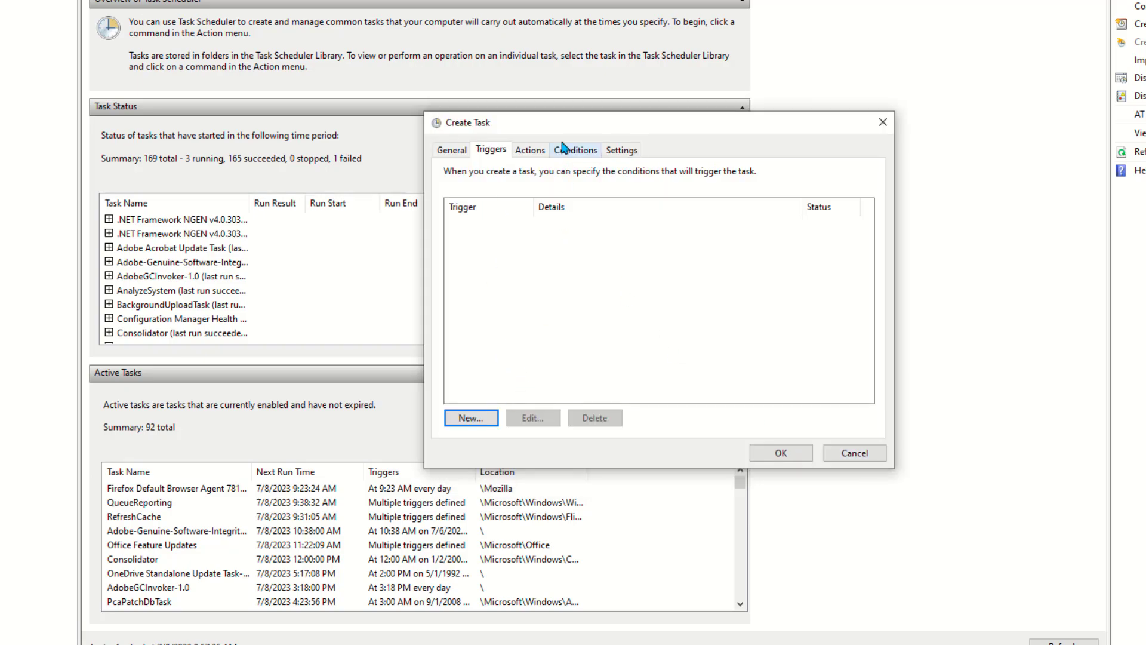
# - Draft a 'Start a program' action with a Python program/script, then cancel without saving
pyautogui.click(530, 151)
pyautogui.click(478, 419)
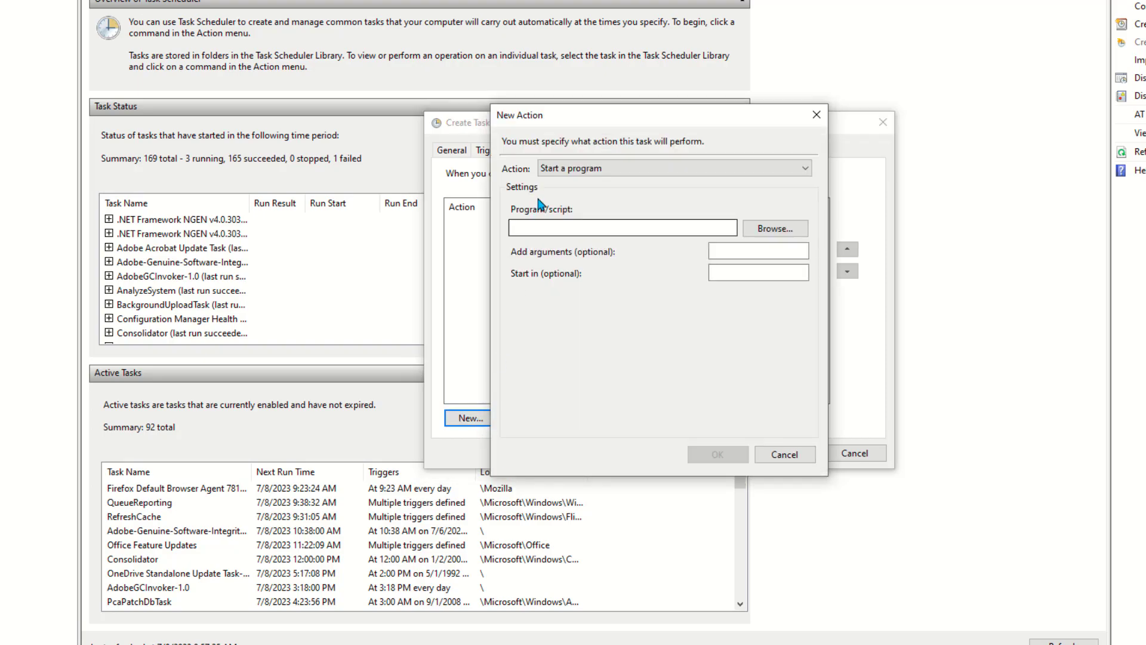
pyautogui.click(573, 173)
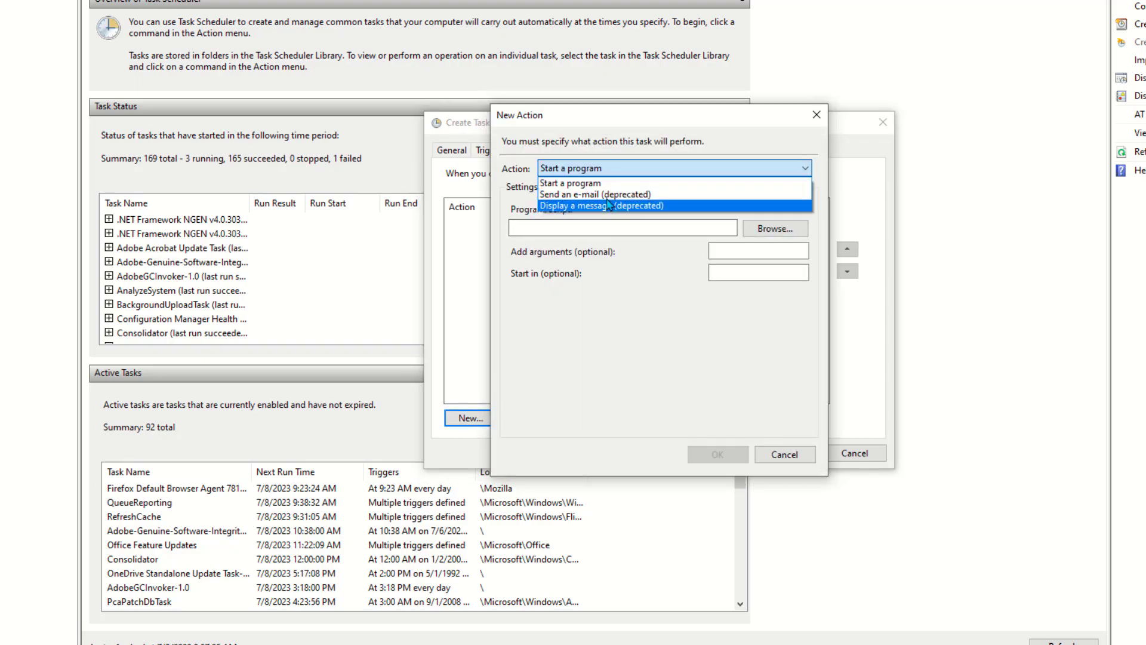
pyautogui.click(604, 187)
pyautogui.click(555, 228)
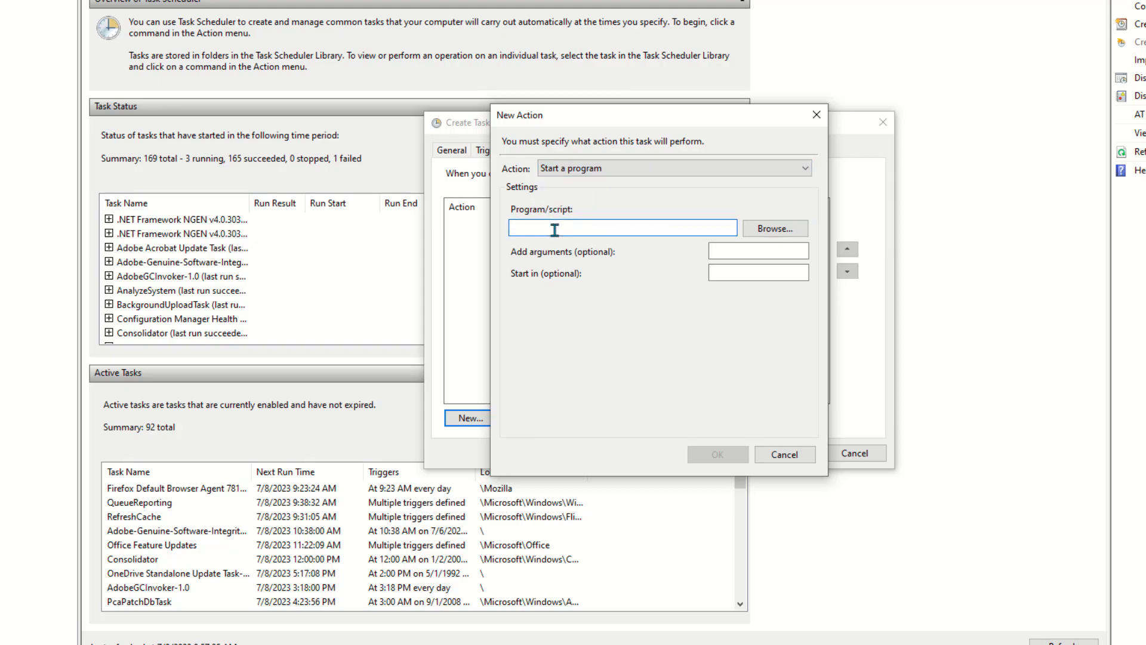
pyautogui.write('p')
pyautogui.press('BackSpace')
pyautogui.write('python.exe | binary')
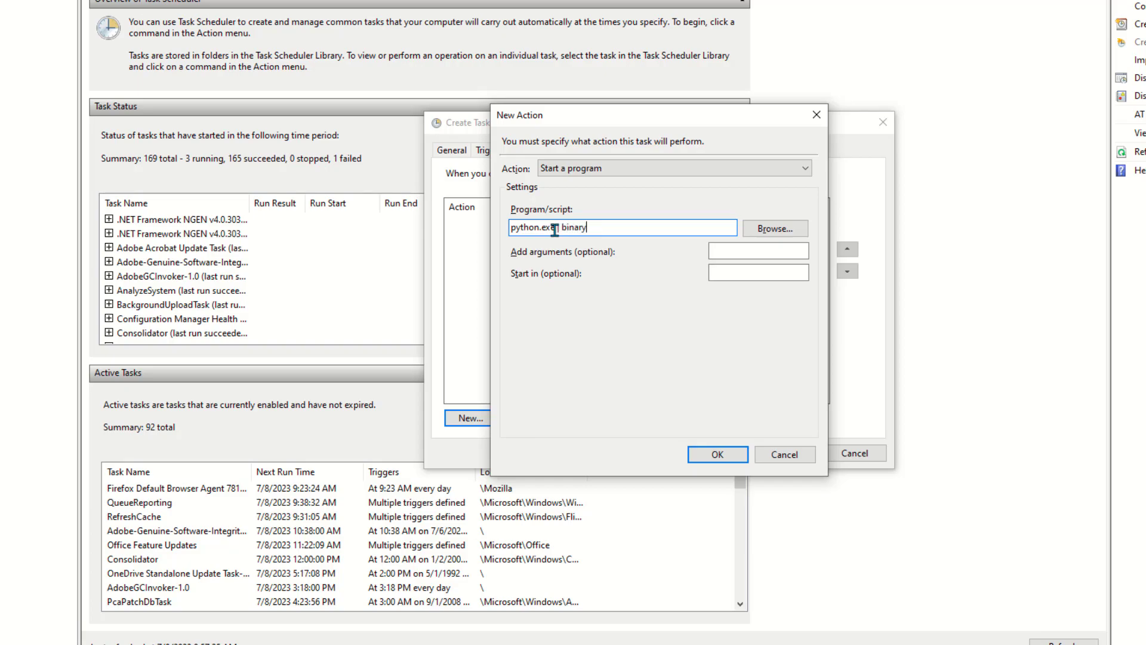
pyautogui.click(779, 456)
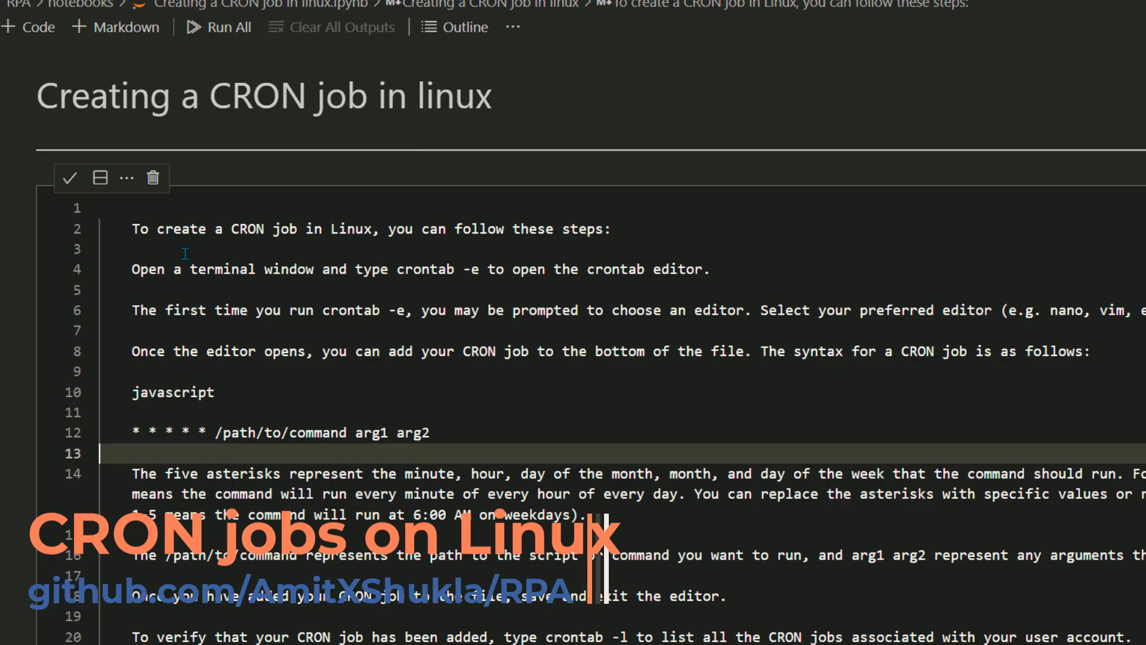
pyautogui.moveTo(182, 229); pyautogui.dragTo(612, 228)
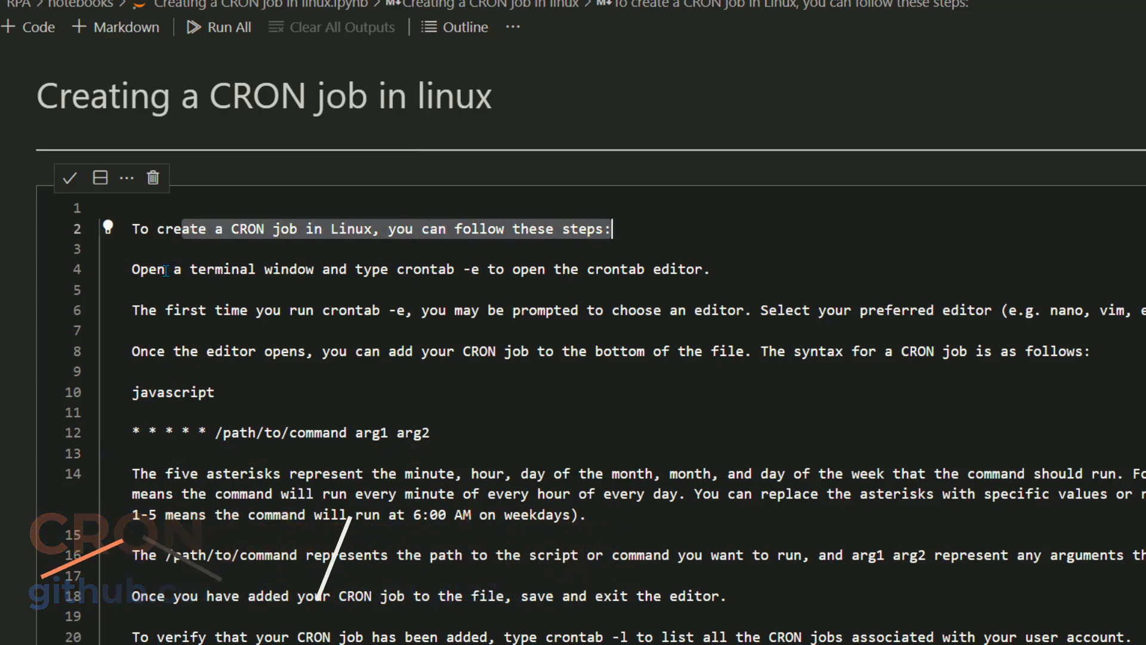
pyautogui.moveTo(132, 270); pyautogui.dragTo(480, 270)
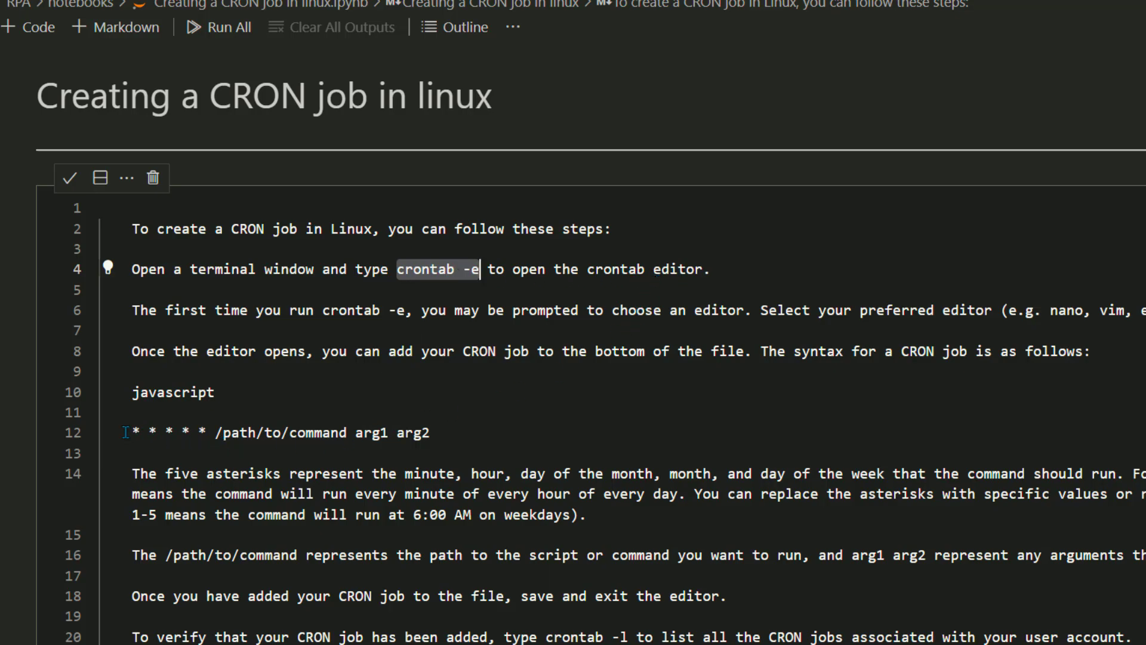
pyautogui.moveTo(126, 432); pyautogui.dragTo(454, 434)
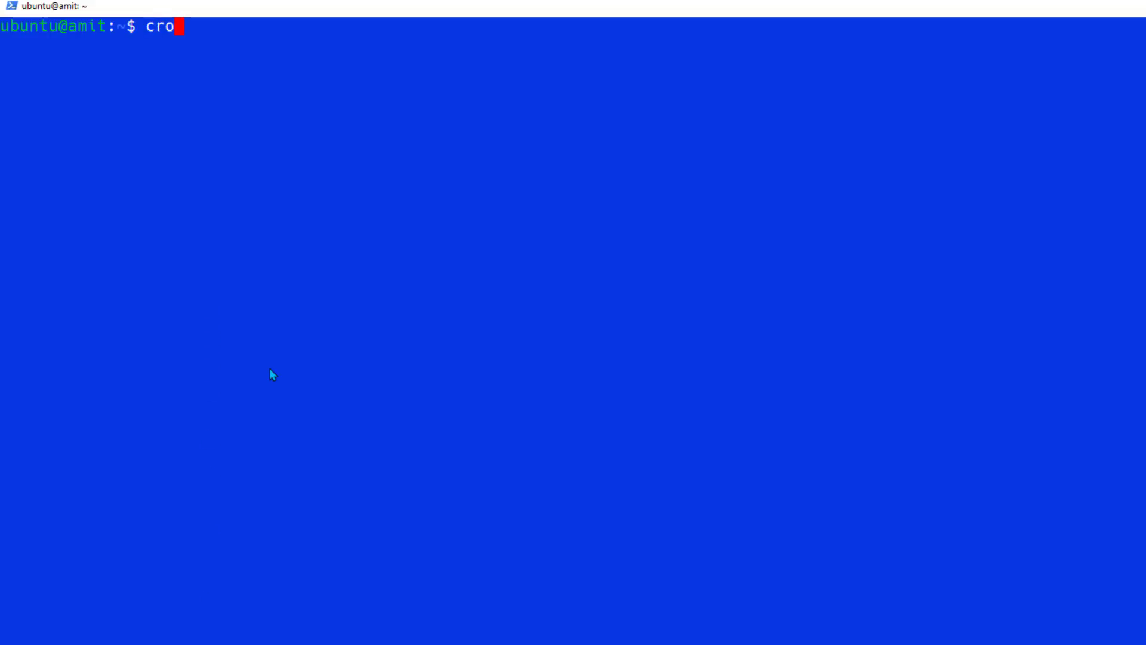
# - Run crontab -l to confirm the user has no crontab yet
pyautogui.write('ntba')
pyautogui.press('BackSpace')
pyautogui.press('BackSpace')
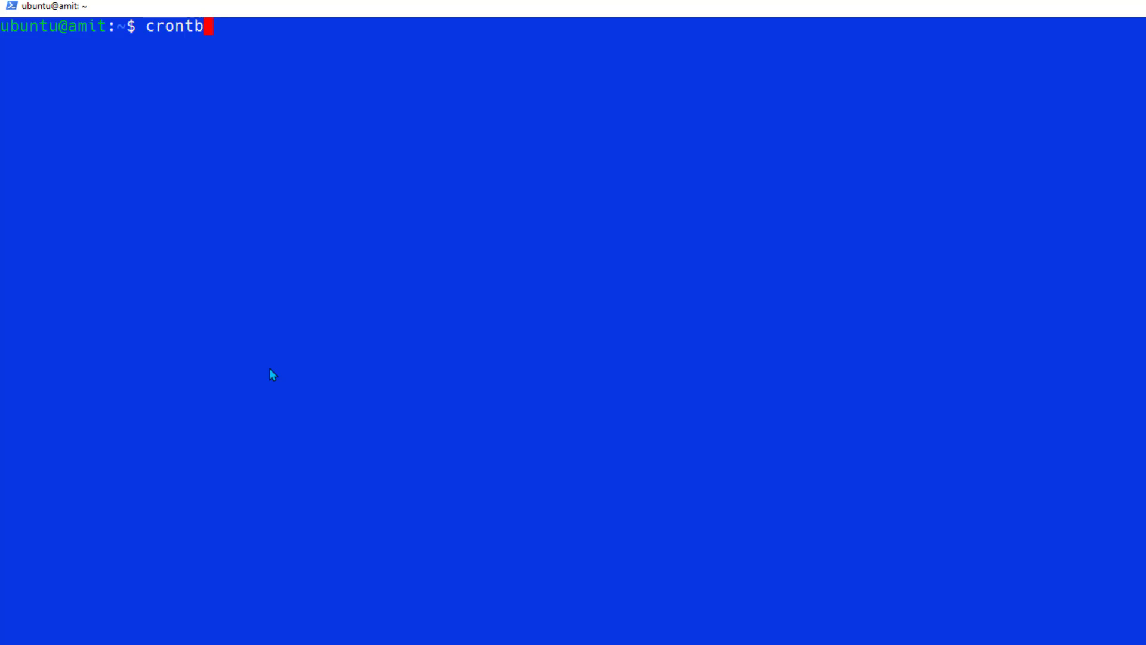
pyautogui.write('ab -l')
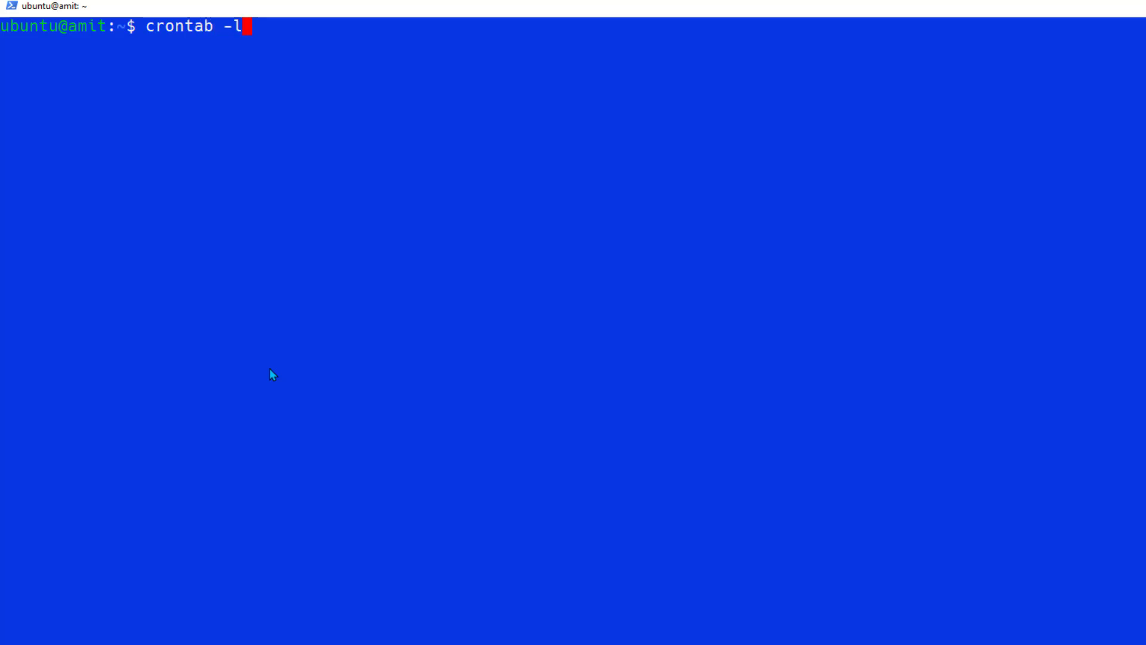
pyautogui.press('Return')
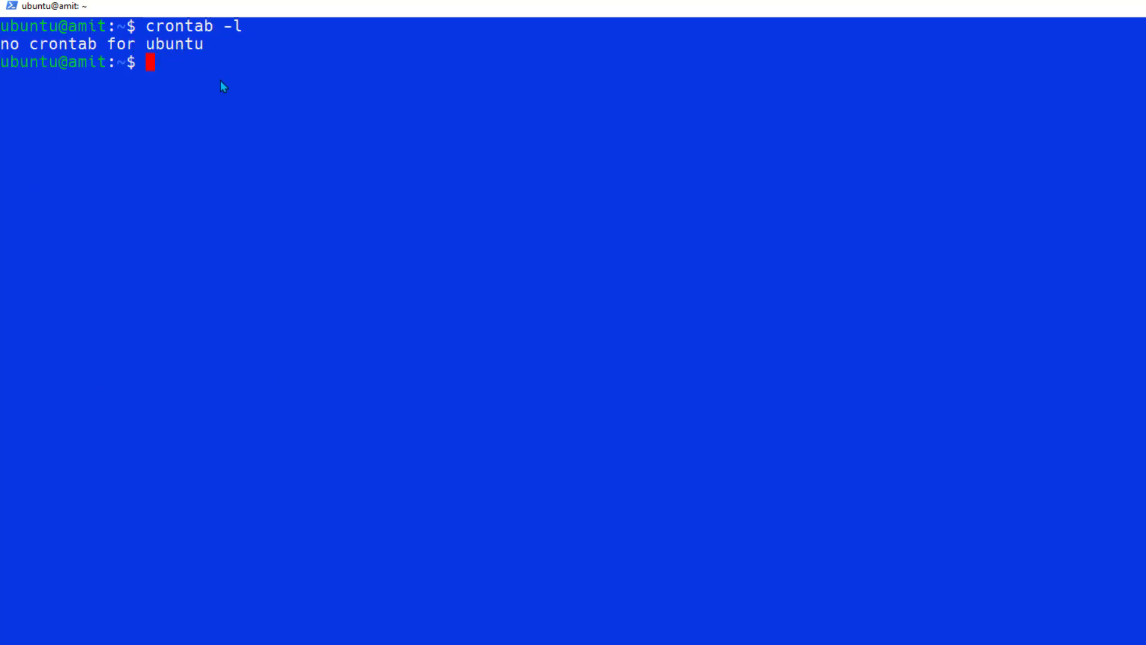
# - Rerun the command as crontab -e to open the default commented crontab
pyautogui.press('Up')
pyautogui.press('BackSpace')
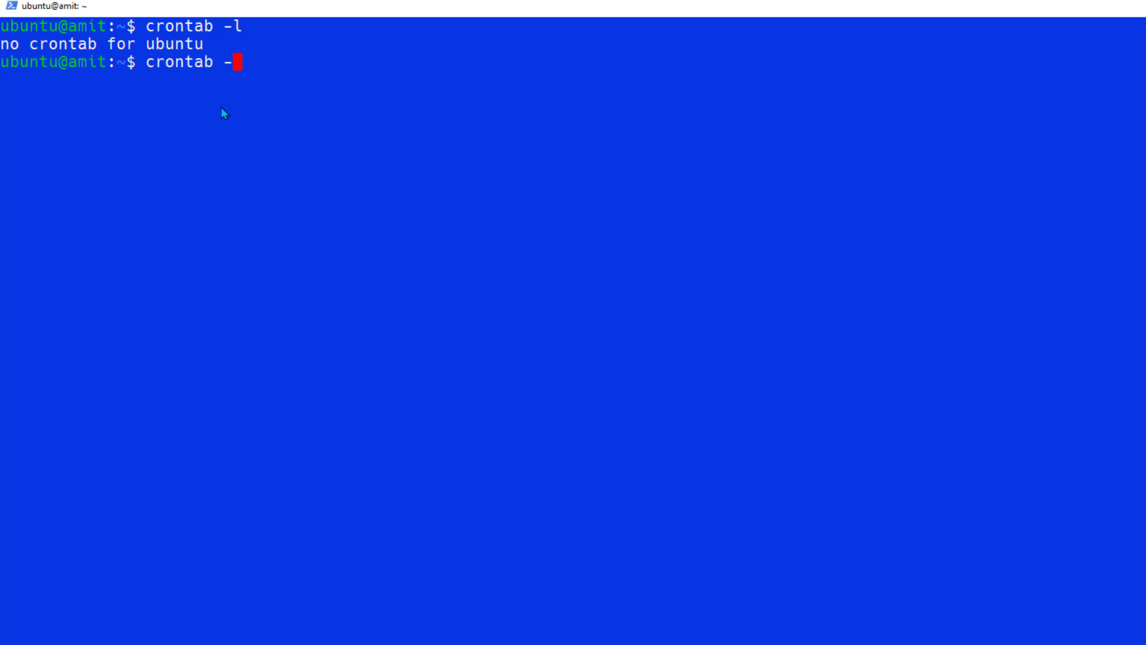
pyautogui.write('e')
pyautogui.press('Return')
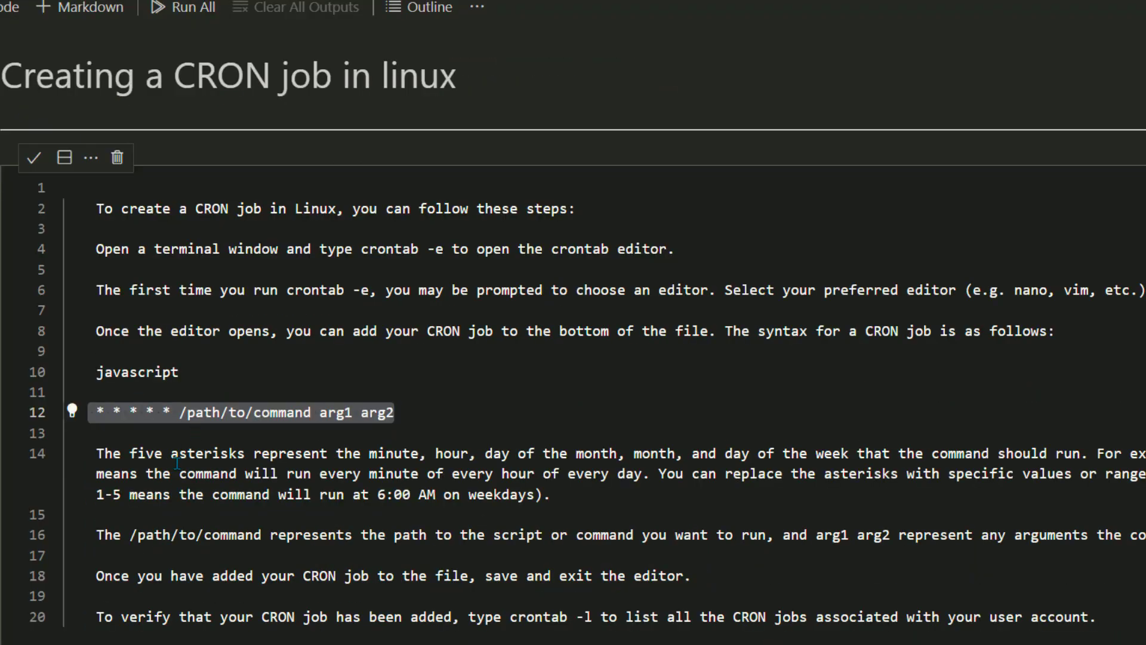
# - Put 'For example' and the 'means' explanation of the asterisks on their own lines
pyautogui.click(197, 511)
pyautogui.scroll(-1, 98, 409)
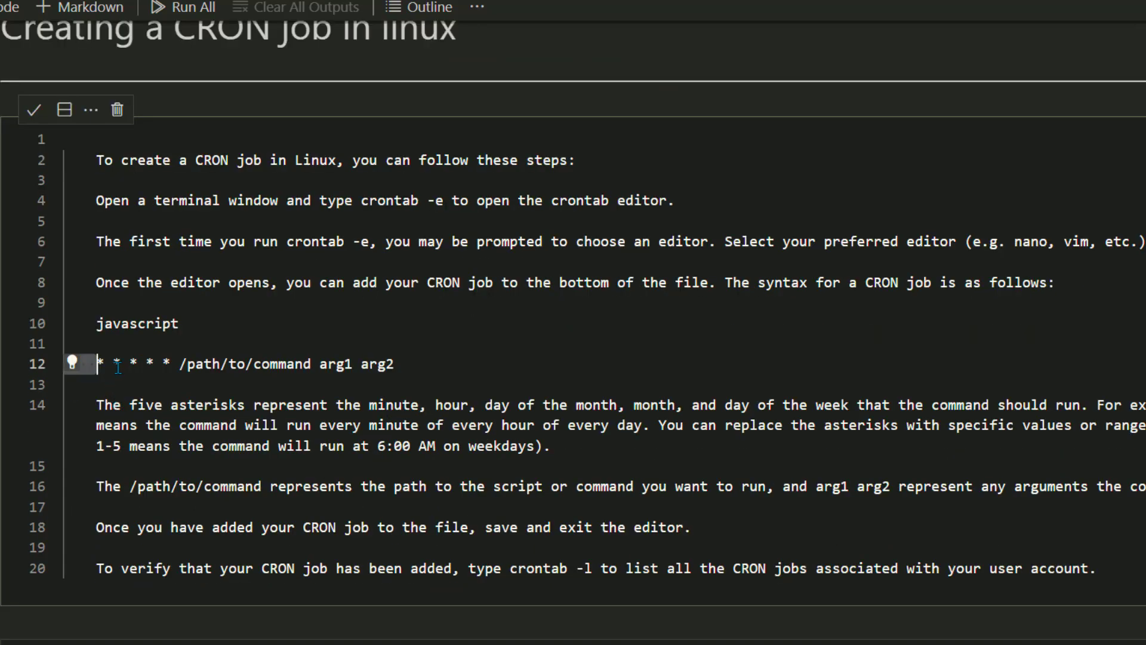
pyautogui.click(137, 363)
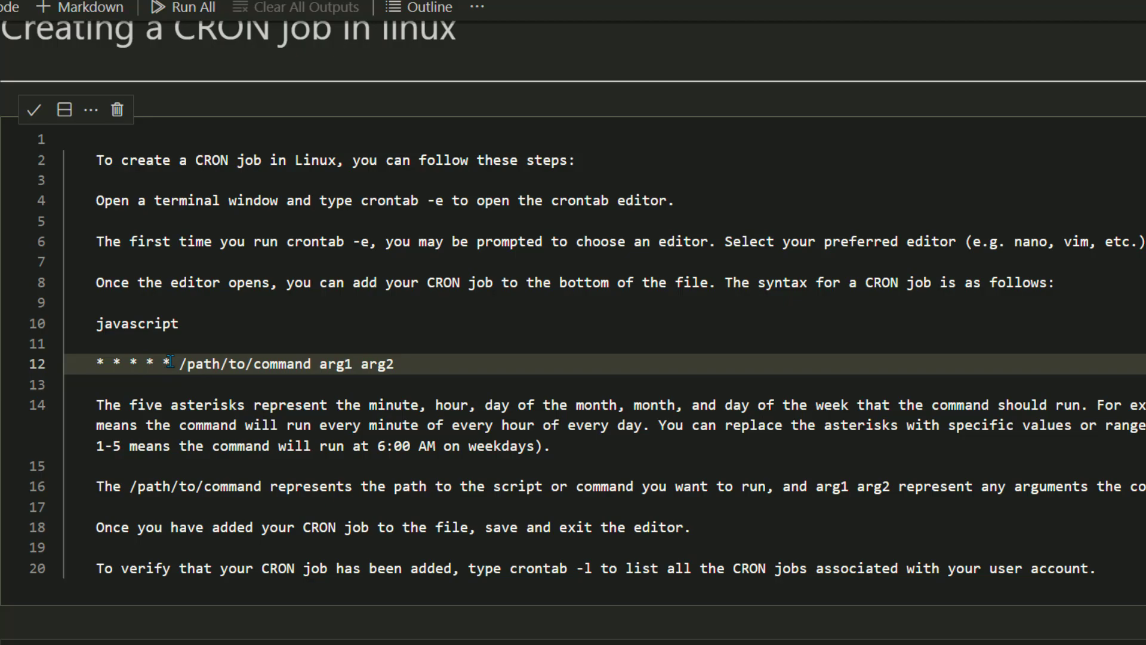
pyautogui.click(541, 446)
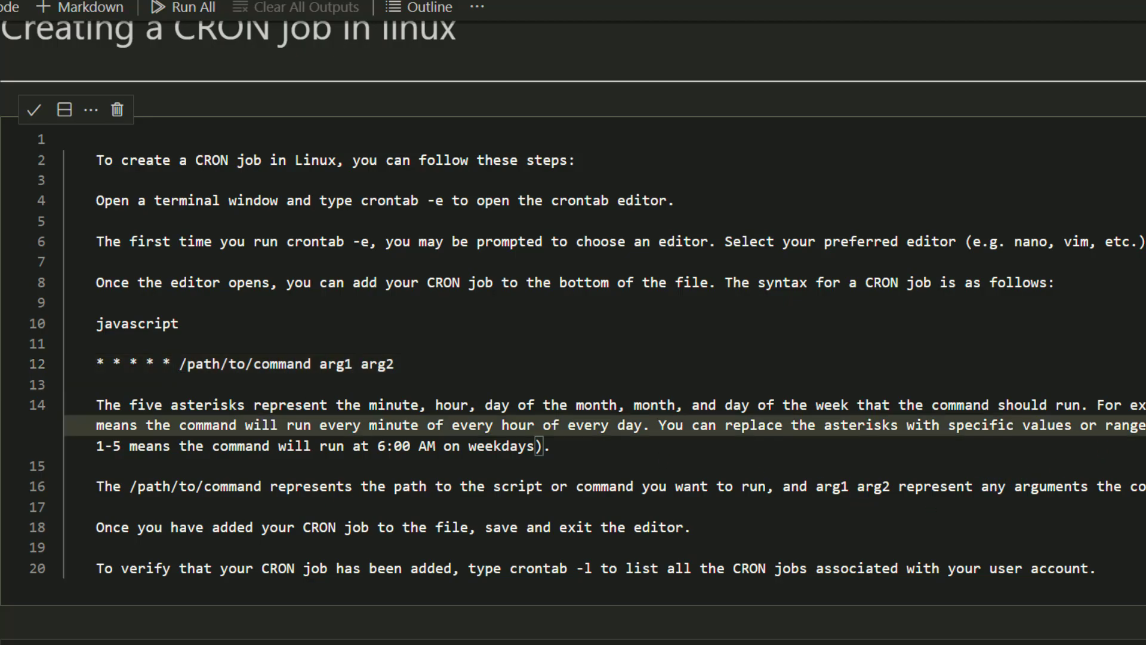
pyautogui.click(1098, 405)
pyautogui.press('Return')
pyautogui.press('Return')
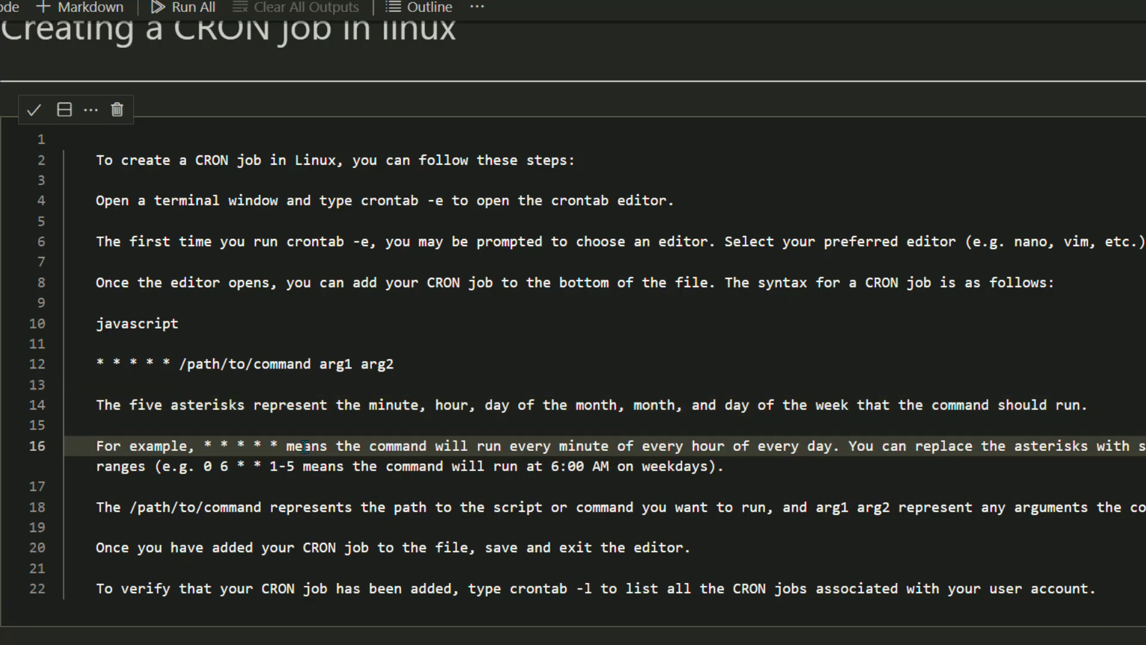
pyautogui.click(286, 446)
pyautogui.press('Return')
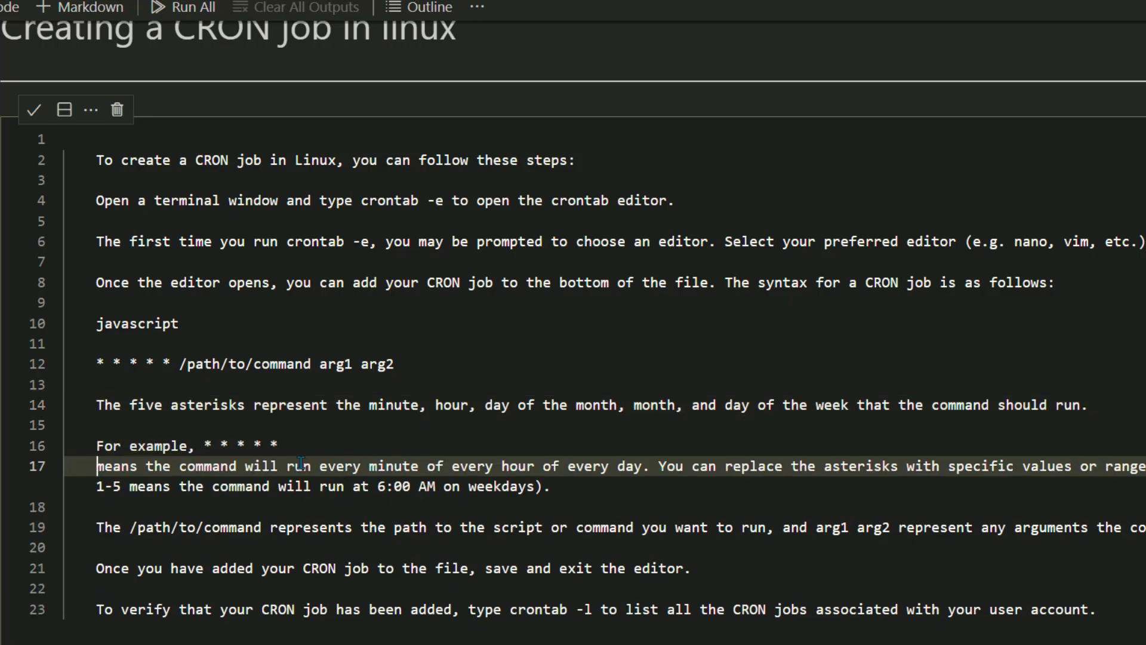
# - Move 'very minute of' into line 17 and break that line before 'with'
pyautogui.moveTo(328, 466); pyautogui.dragTo(551, 466)
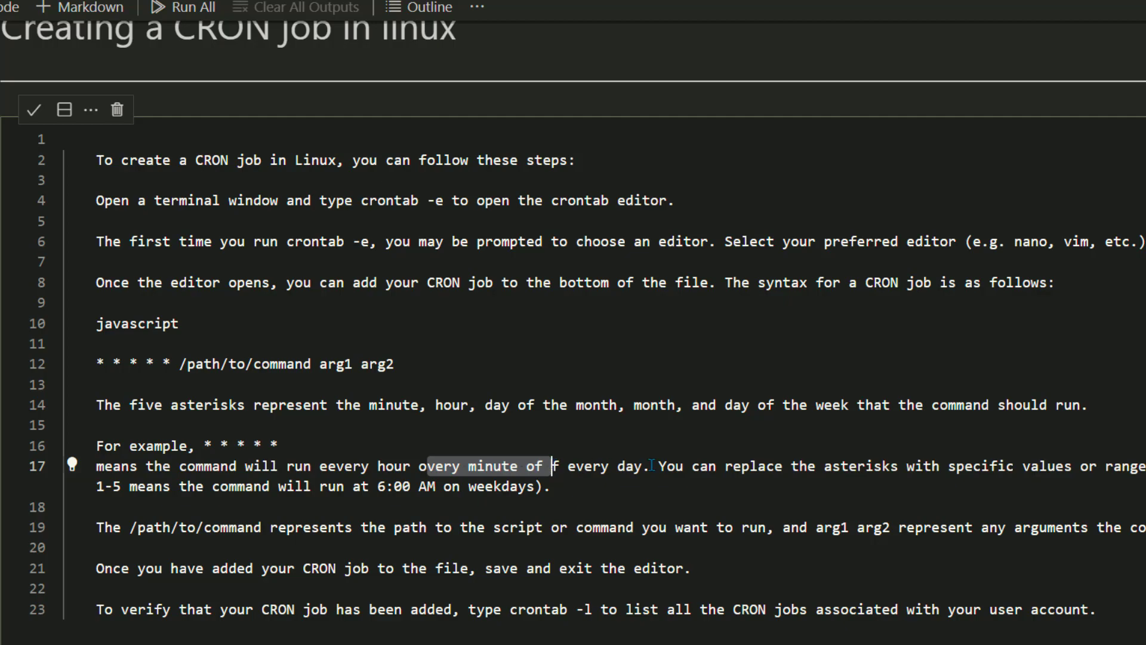
pyautogui.click(645, 465)
pyautogui.click(246, 445)
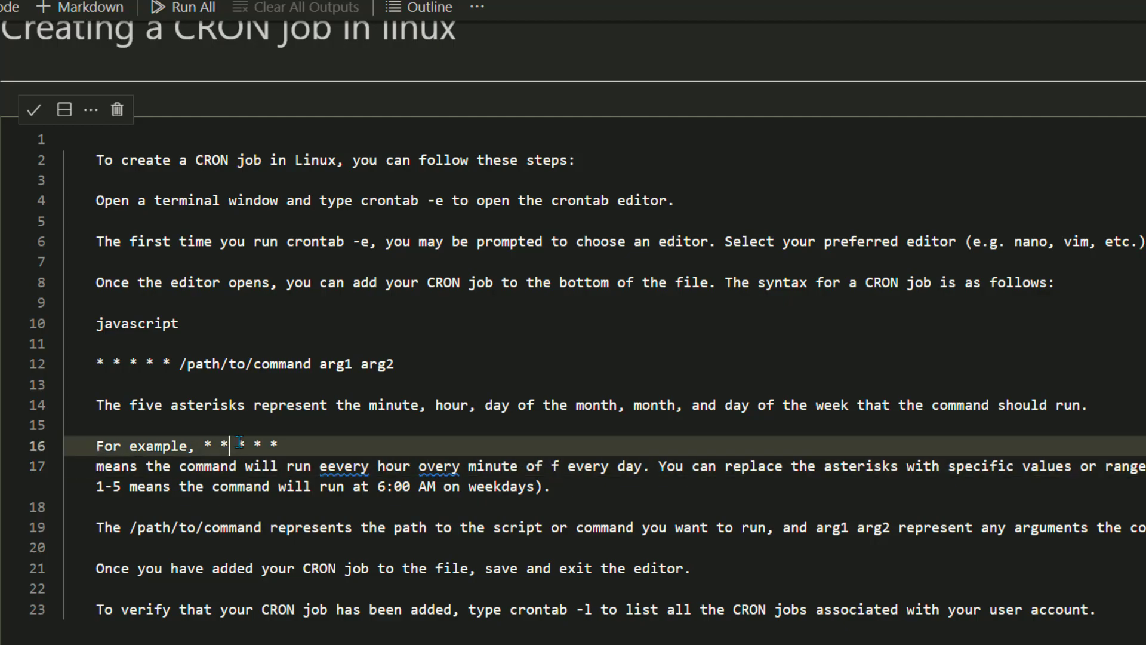
pyautogui.click(259, 443)
pyautogui.click(925, 466)
pyautogui.press('Return')
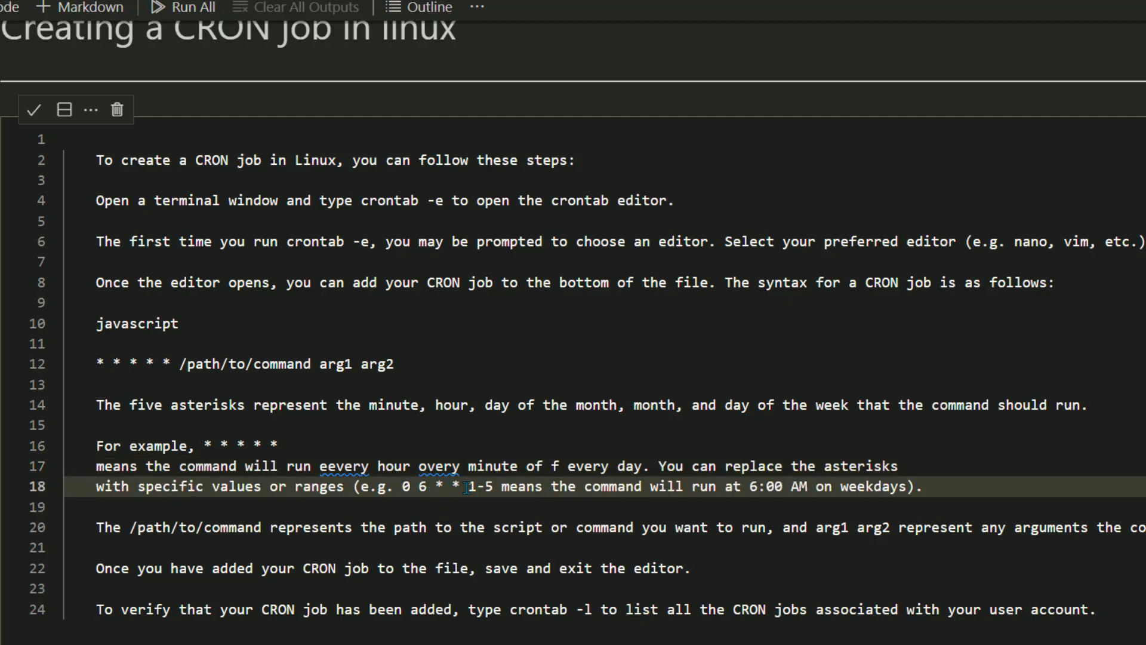
# - Select the weekday 6:00 AM explanation and the command path and arguments on line 12
pyautogui.moveTo(469, 486); pyautogui.dragTo(815, 486)
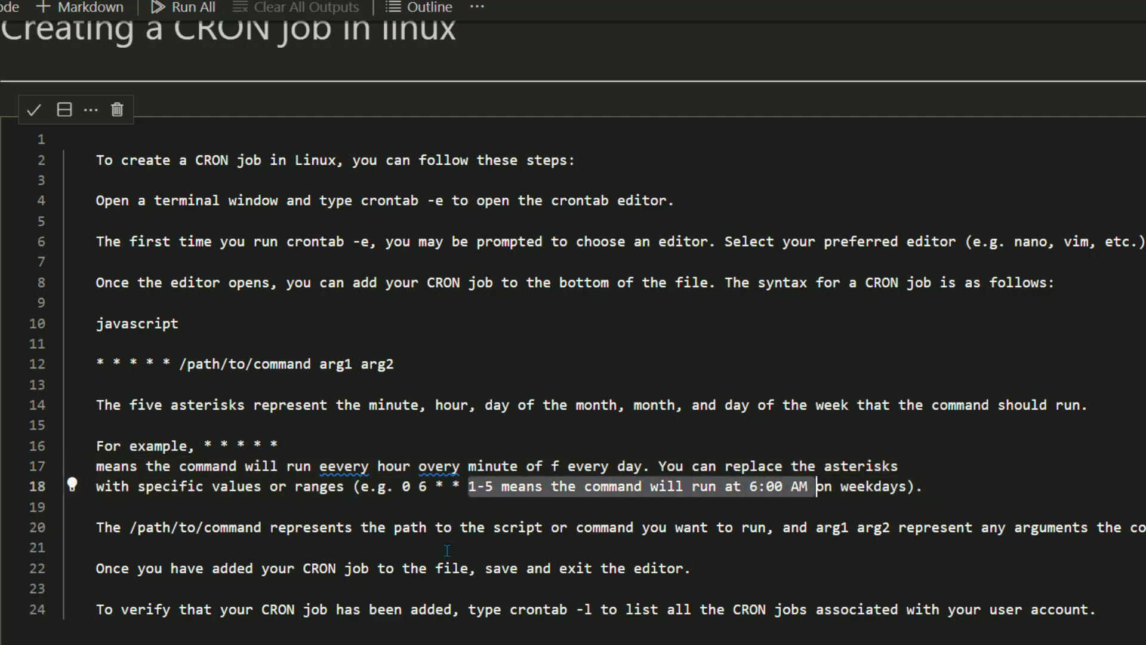
pyautogui.scroll(-1, 402, 584)
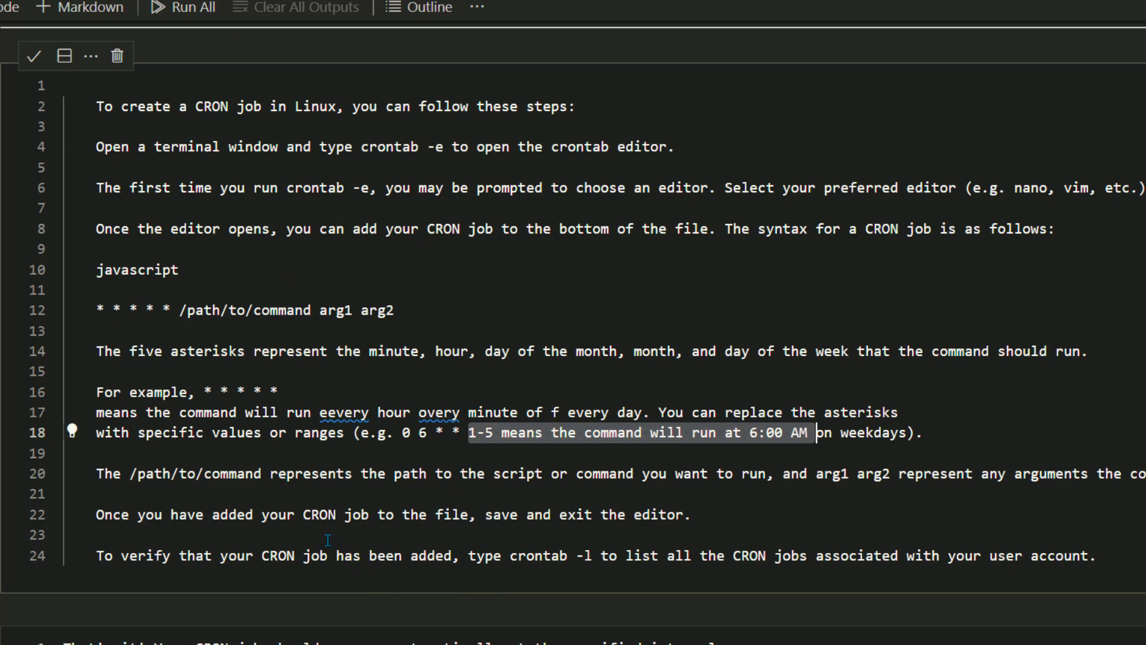
pyautogui.click(361, 434)
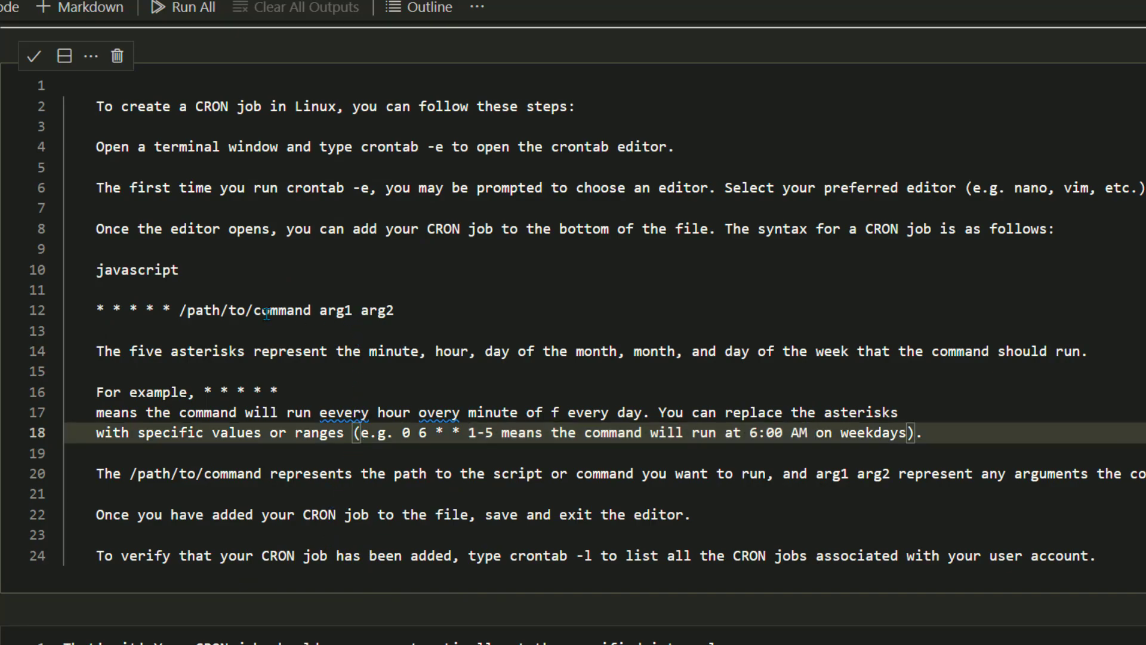
pyautogui.moveTo(311, 310); pyautogui.dragTo(179, 310)
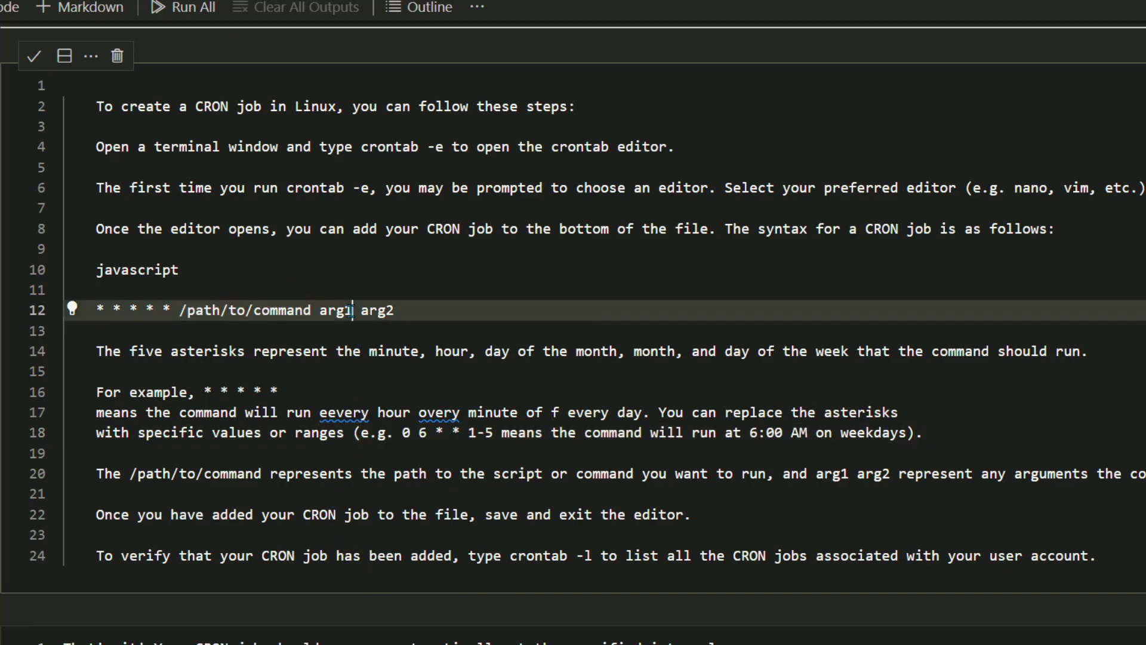
pyautogui.doubleClick(345, 310)
pyautogui.doubleClick(385, 310)
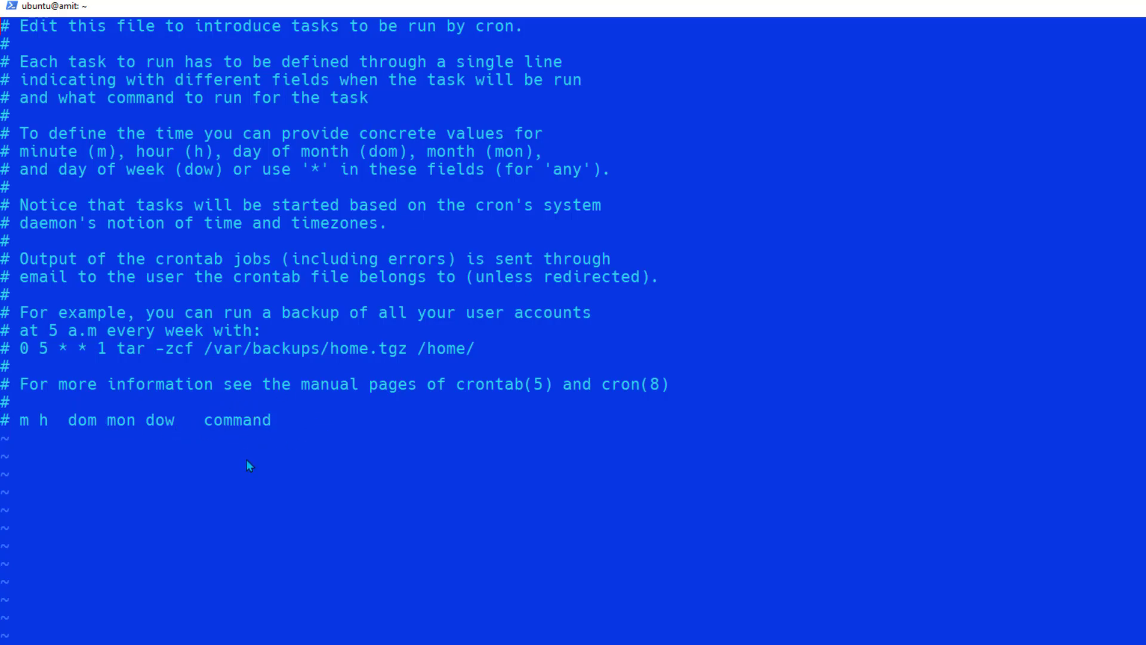
# - Remove the stray ':wq' text, then save and quit vim with :wq
pyautogui.write(':wq')
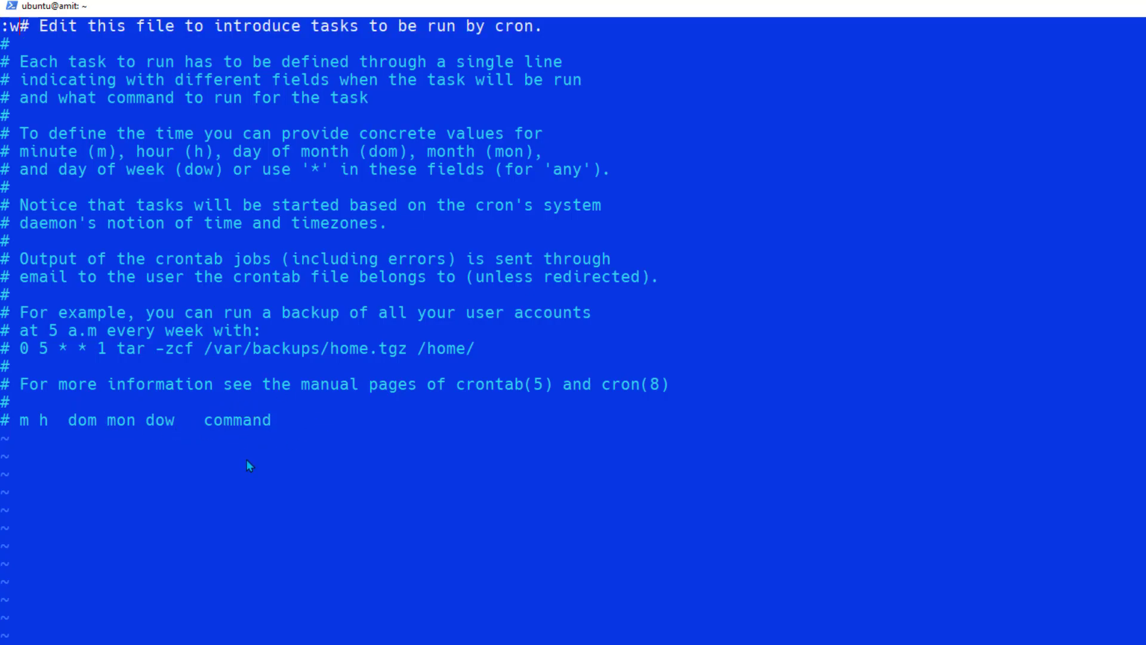
pyautogui.press('BackSpace')
pyautogui.press('BackSpace')
pyautogui.press('BackSpace')
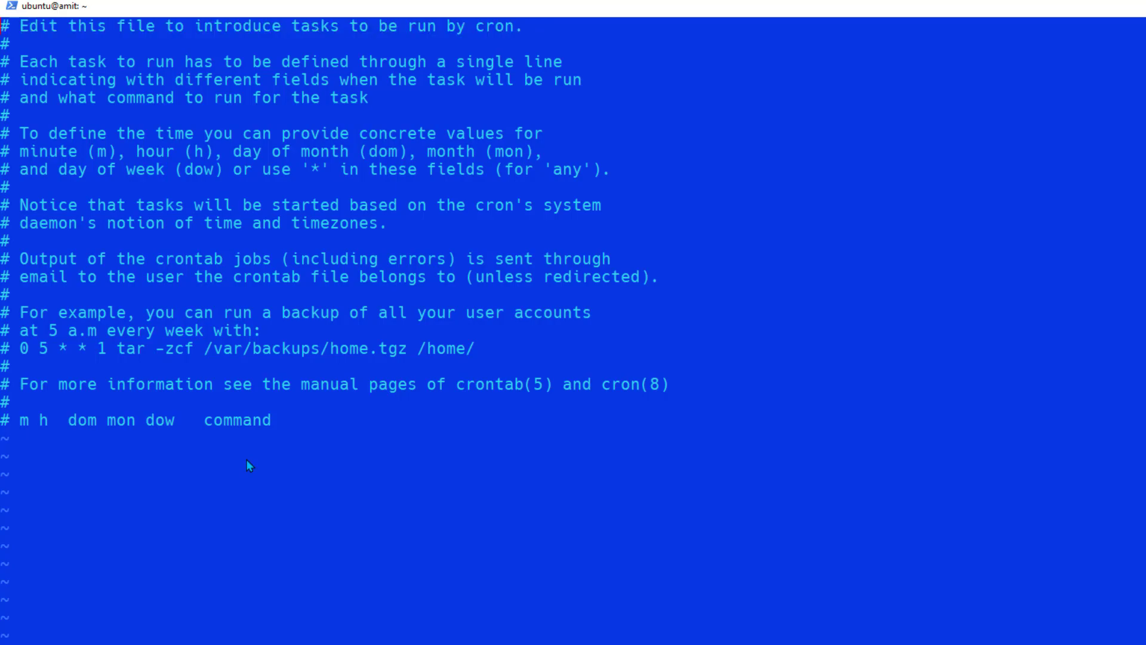
pyautogui.press('Escape')
pyautogui.write(':wq')
pyautogui.press('Return')
# - Run crontab -l to list the newly installed crontab
pyautogui.press('Up')
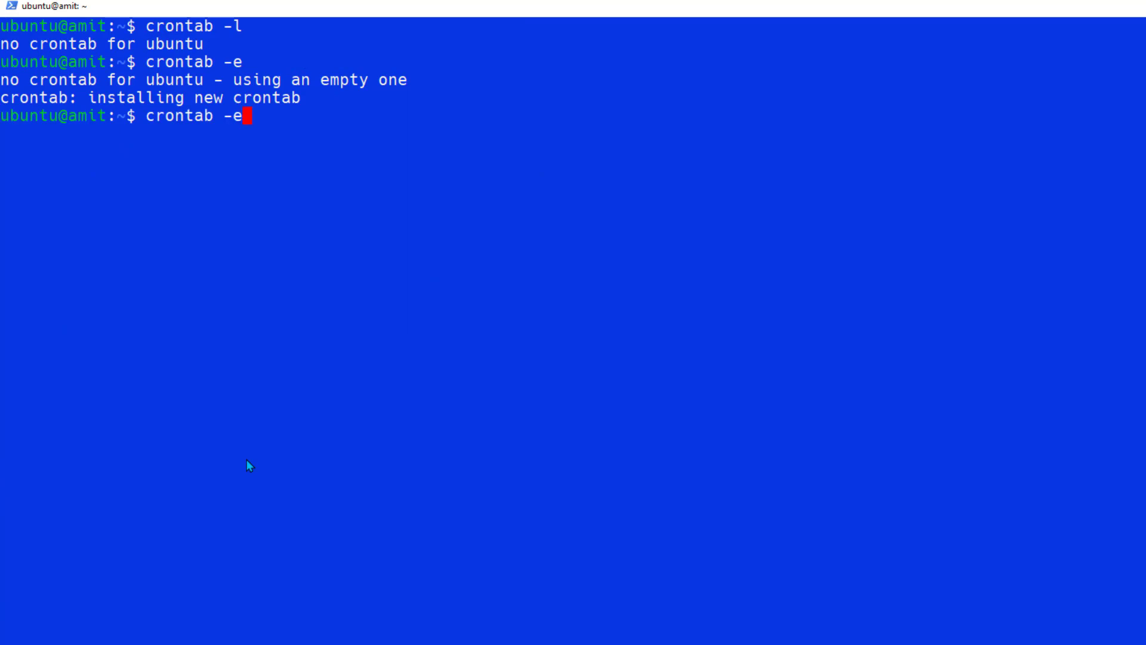
pyautogui.press('BackSpace')
pyautogui.write('l')
pyautogui.press('Return')
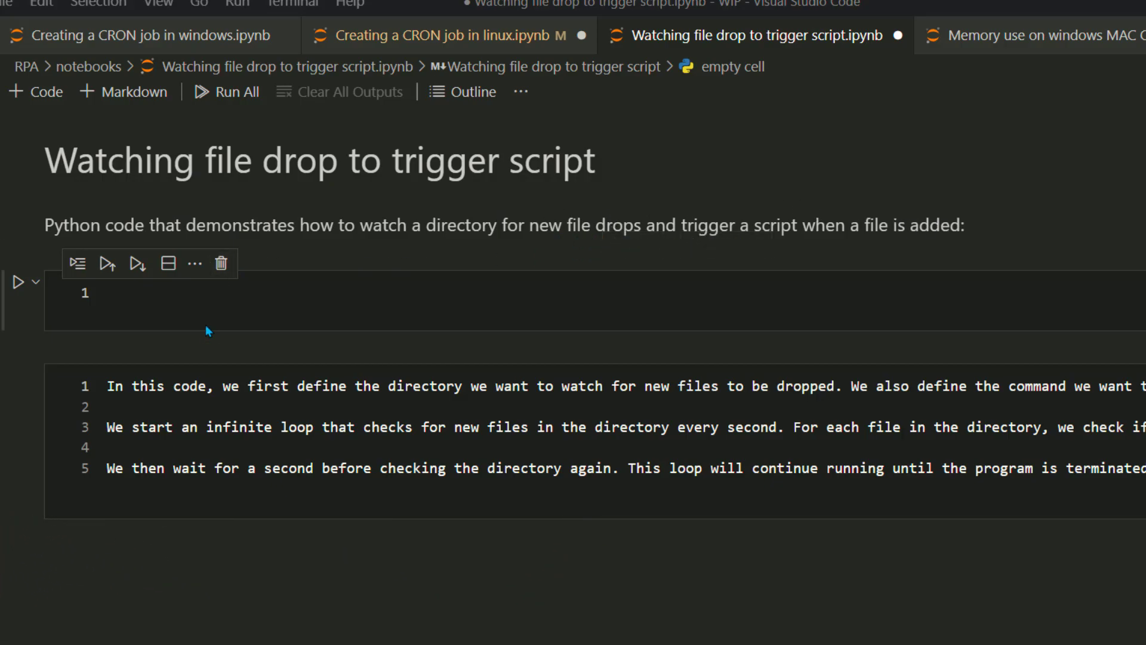
# - Start the empty code cell with 'import time' and 'import os'
pyautogui.click(197, 307)
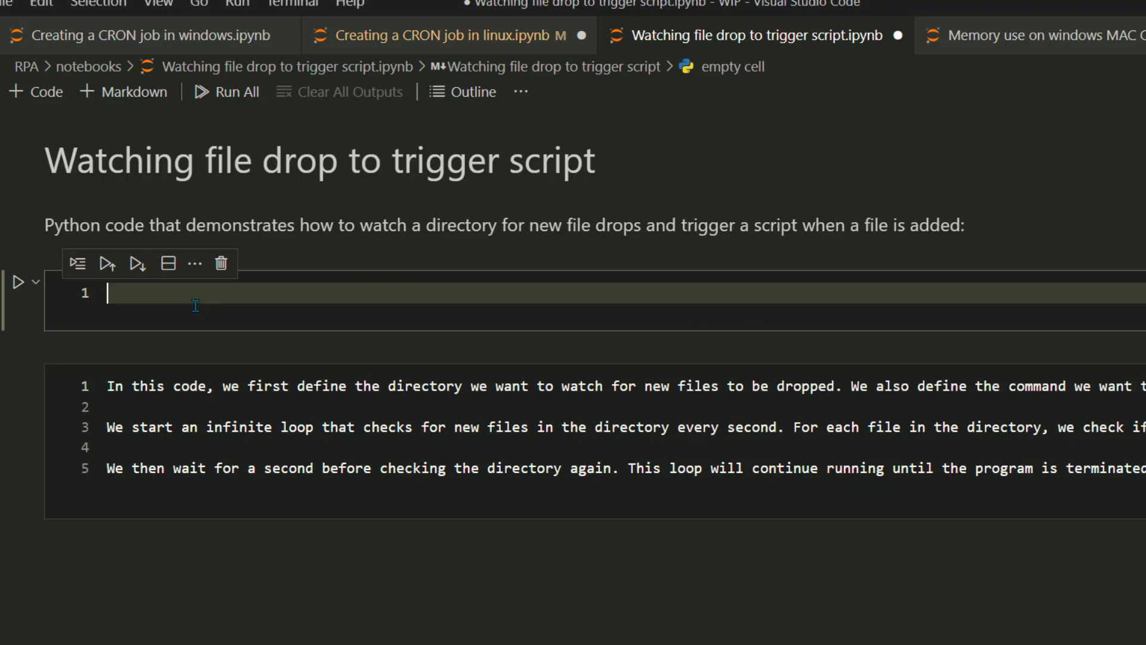
pyautogui.write('import time')
pyautogui.press('Return')
pyautogui.write('import os')
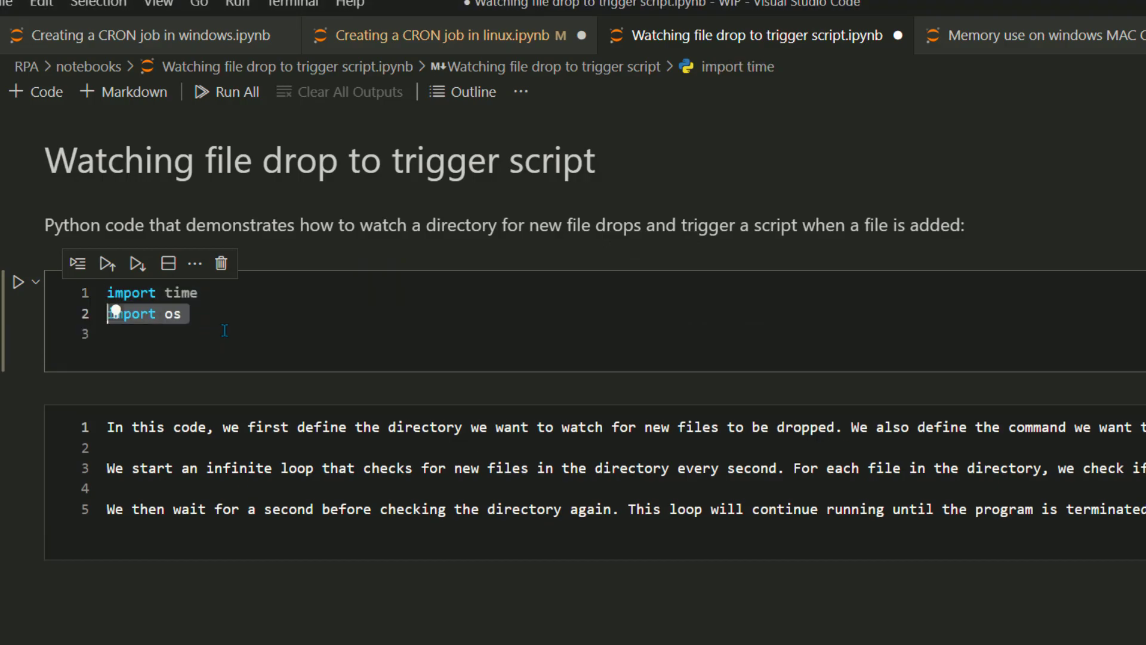
pyautogui.press('Return')
pyautogui.click(353, 329)
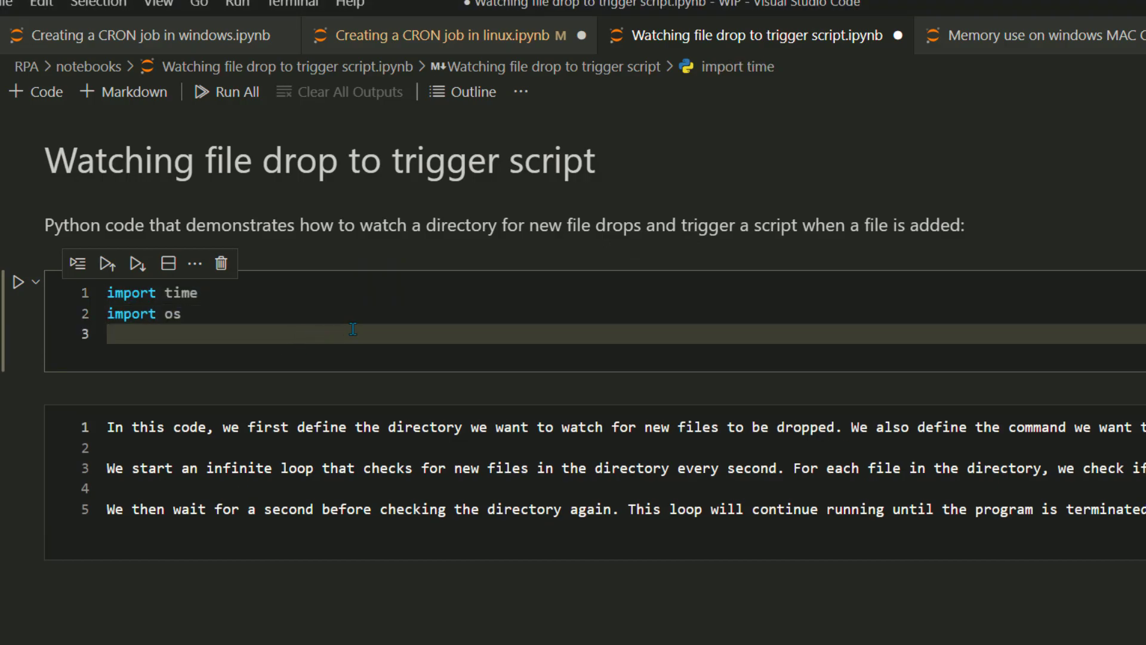
pyautogui.press('Return')
# - Add a directory-to-watch comment and the suggested watch_dir path
pyautogui.press('Tab')
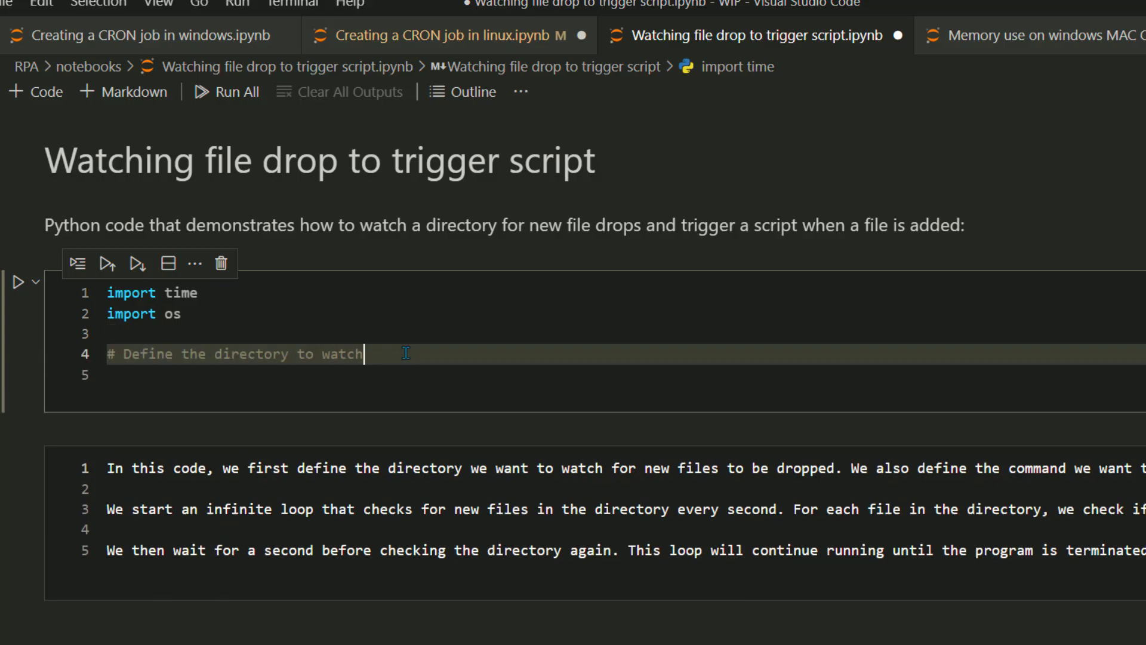
pyautogui.press('Return')
pyautogui.write('watch_dir')
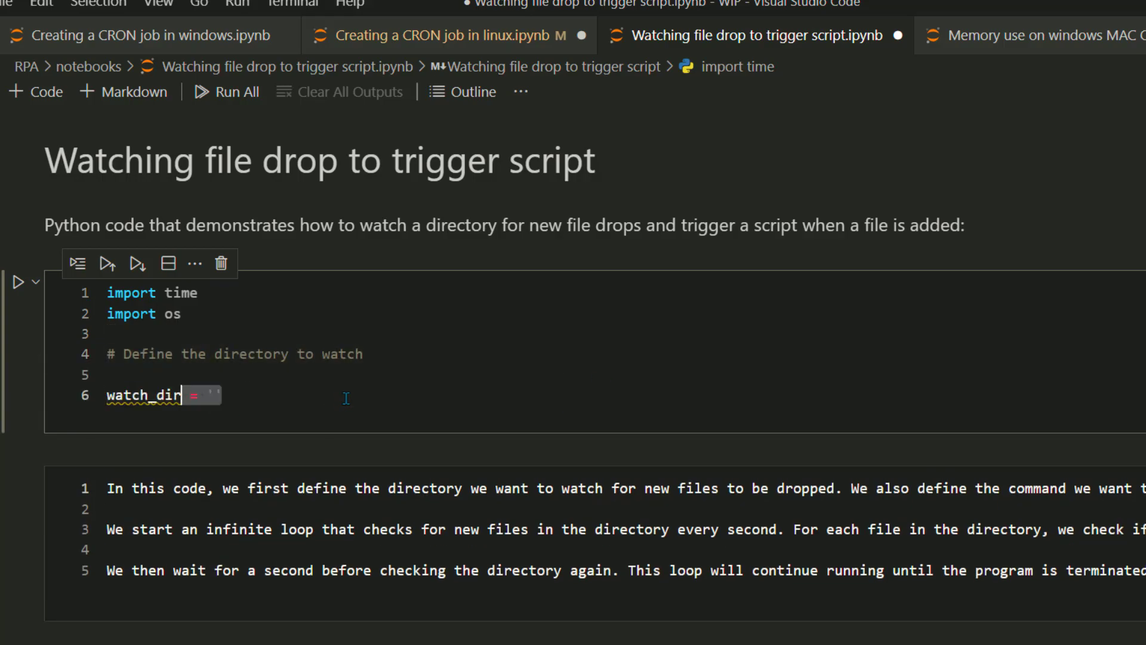
pyautogui.press('Tab')
pyautogui.press('Right')
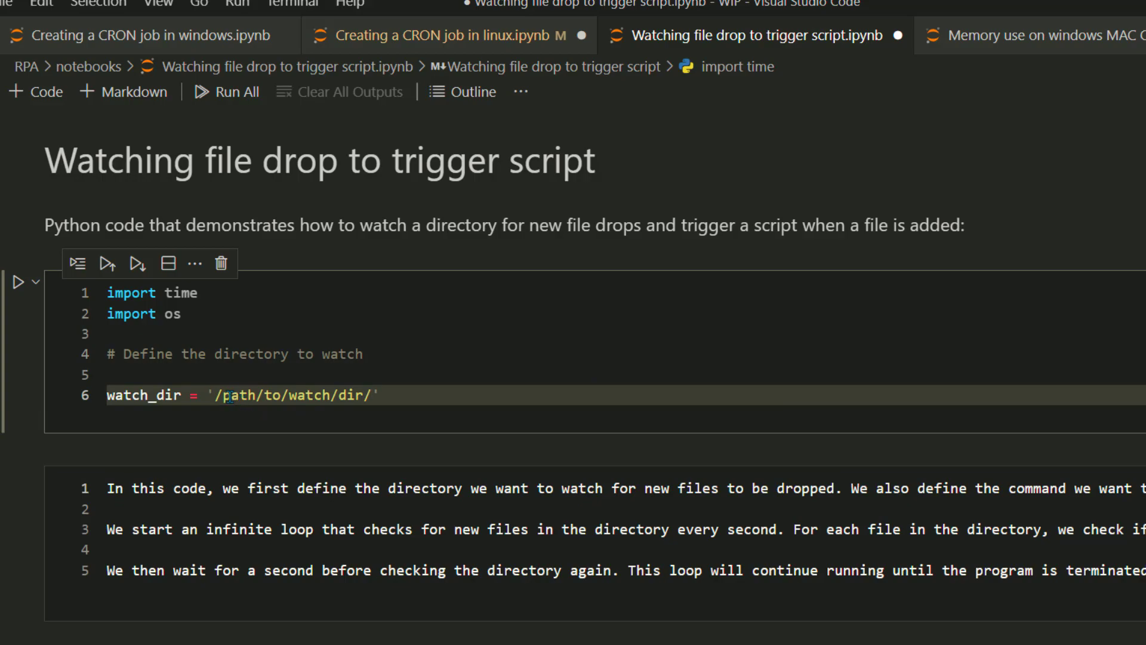
pyautogui.moveTo(218, 395); pyautogui.dragTo(421, 395)
pyautogui.click(432, 394)
pyautogui.press('Return')
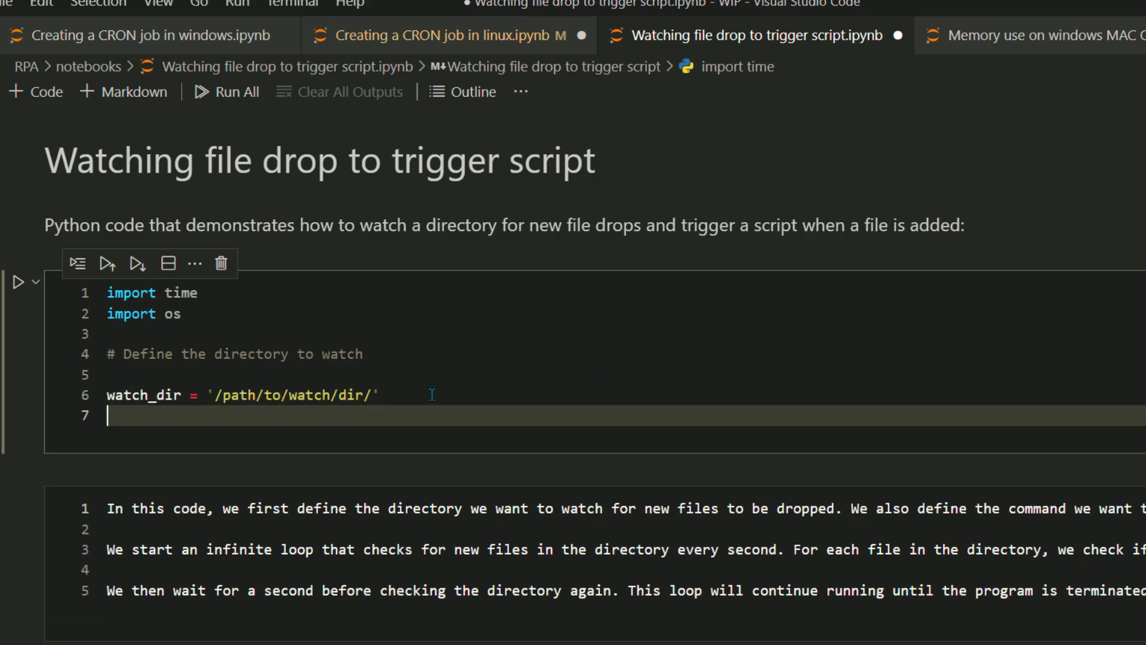
# - Add a command comment and command = 'python /path/to/your/script.py'
pyautogui.press('Return')
pyautogui.write('# Define the command to run when a new file is added')
pyautogui.scroll(-3, 432, 395)
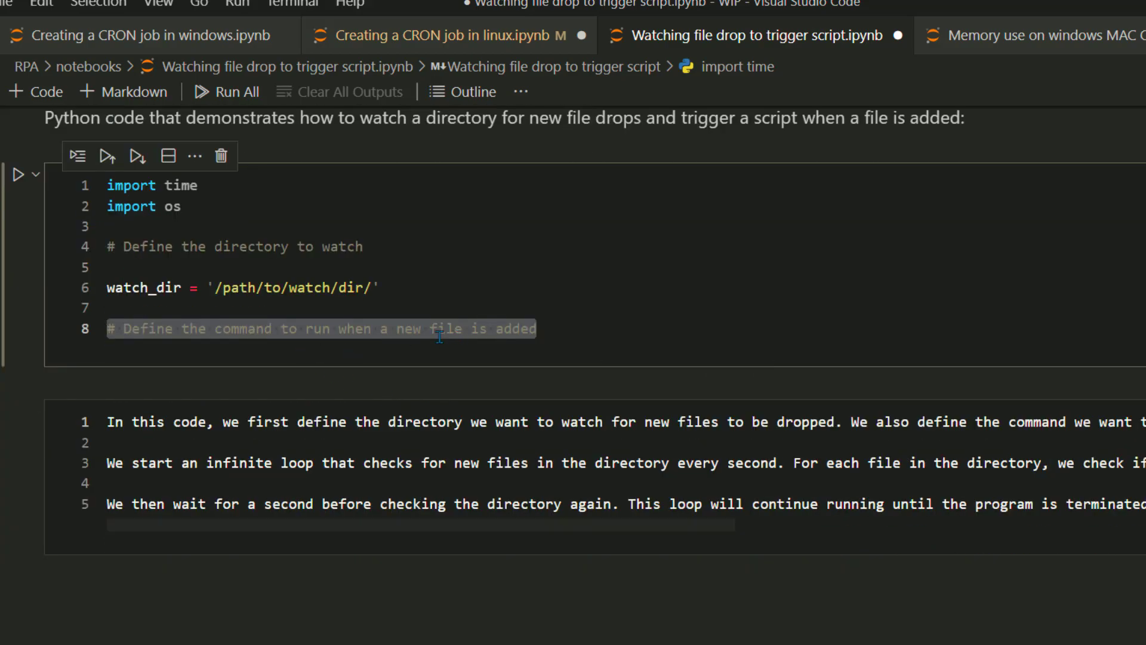
pyautogui.press('Return')
pyautogui.press('Return')
pyautogui.write("command = 'python /path/to/your/script.py")
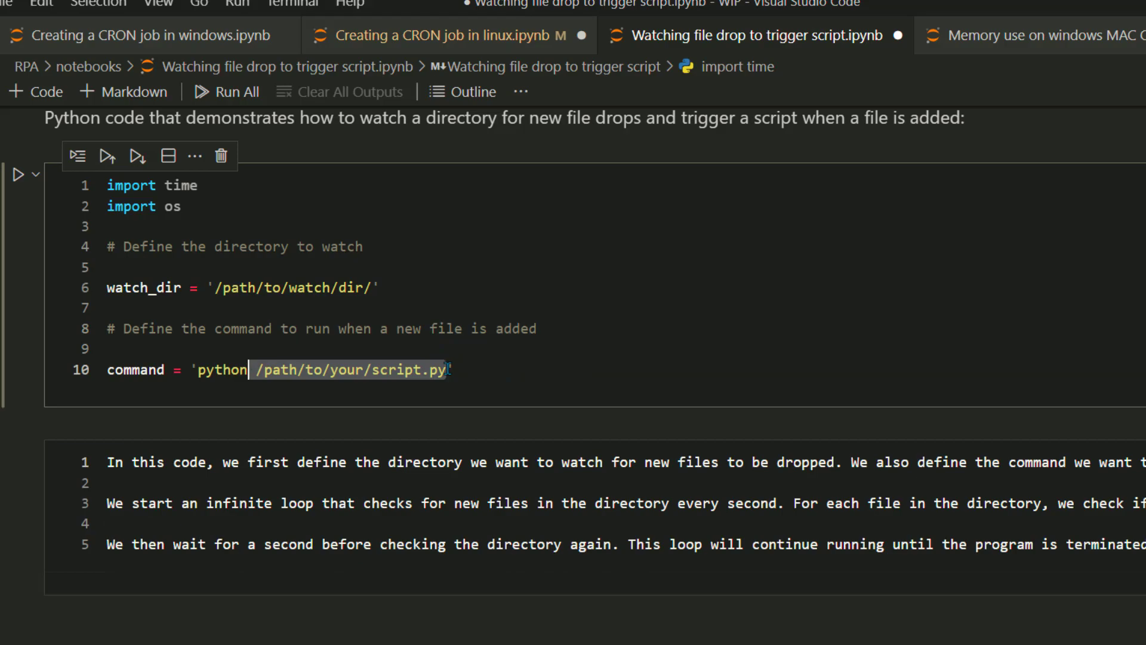
pyautogui.click(449, 369)
pyautogui.keyDown('shift'); pyautogui.click(262, 373); pyautogui.keyUp('shift')
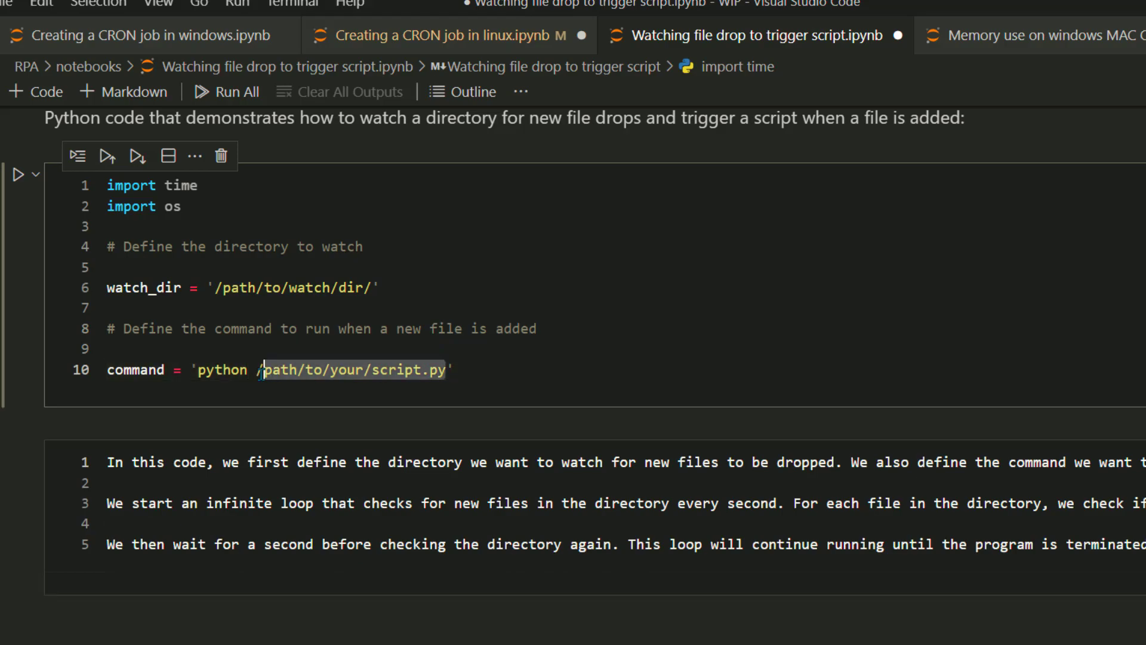
pyautogui.click(496, 365)
pyautogui.press('Return')
# - Add an already-seen-files comment, seen_files = set(), and a start-watching comment
pyautogui.scroll(-3, 568, 357)
pyautogui.press('Return')
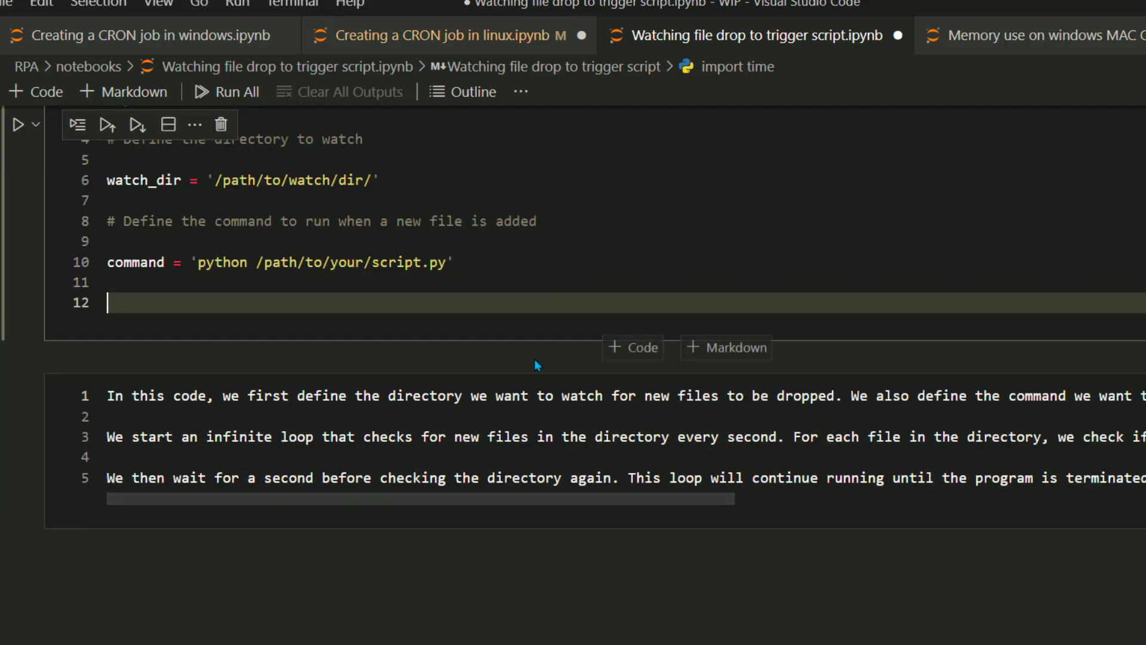
pyautogui.press('Tab')
pyautogui.press('Return')
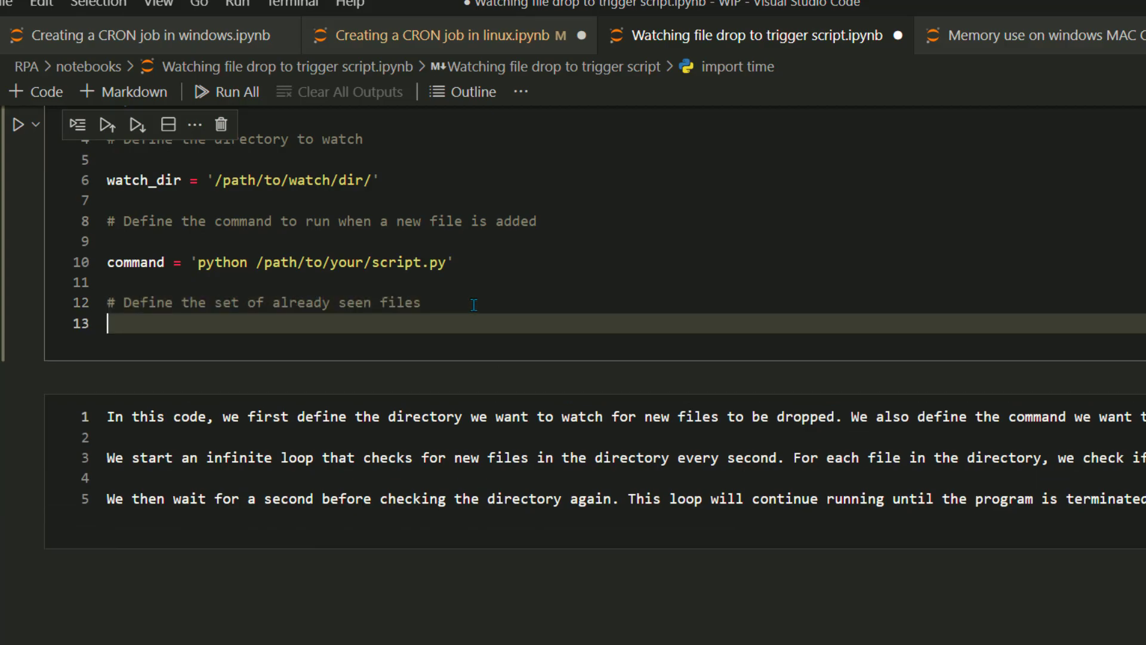
pyautogui.press('Return')
pyautogui.write('seen_files = set(')
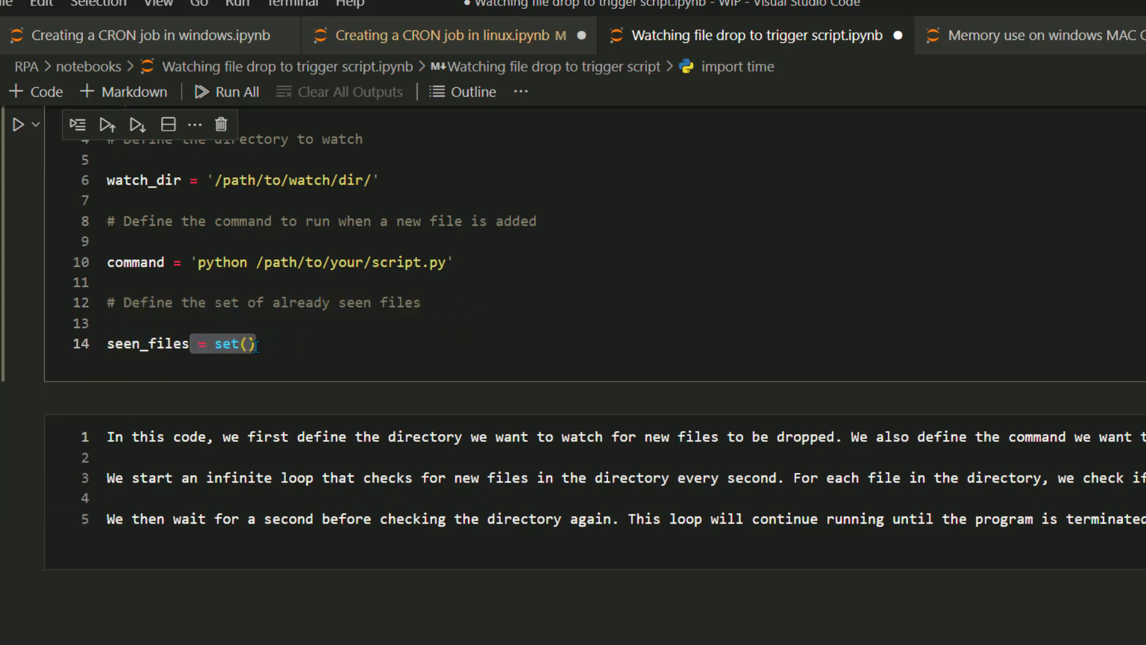
pyautogui.press('Tab')
pyautogui.press('Return')
pyautogui.press('Return')
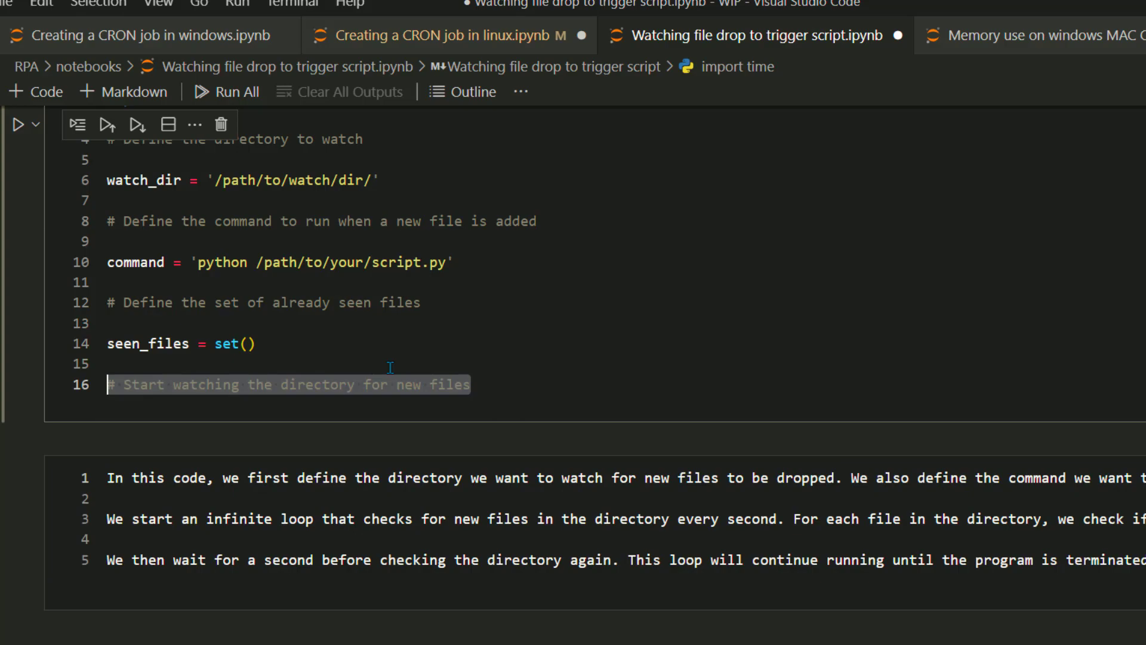
pyautogui.press('Tab')
pyautogui.press('Return')
# - Add a while True loop with files = os.listdir(watch_dir)
pyautogui.scroll(-3, 419, 382)
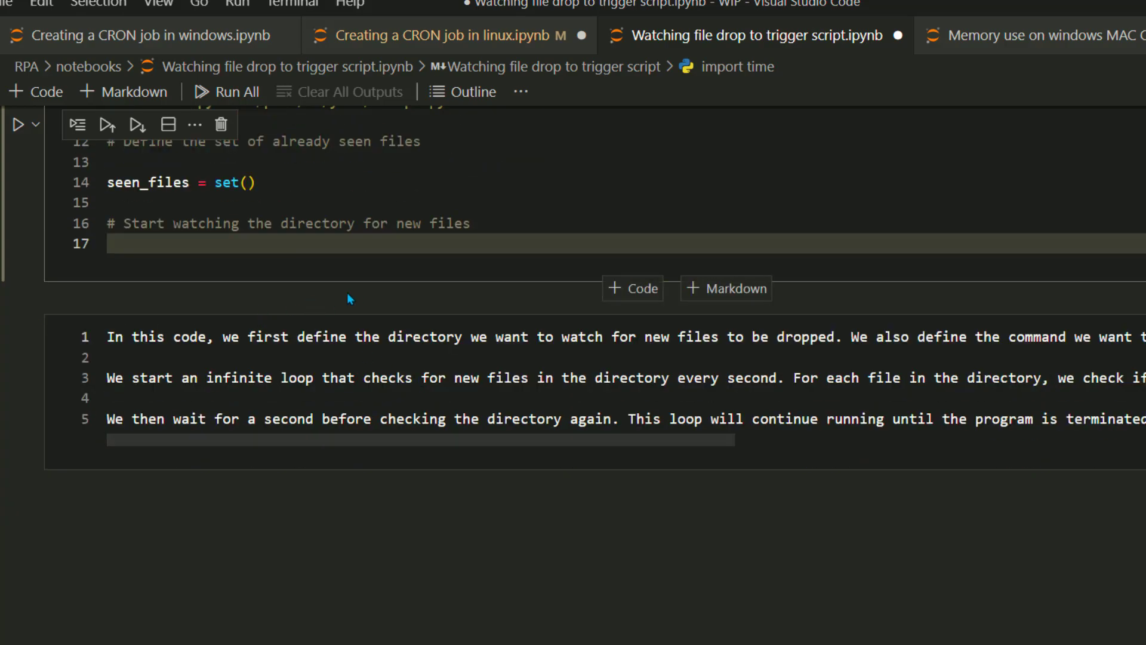
pyautogui.press('Tab')
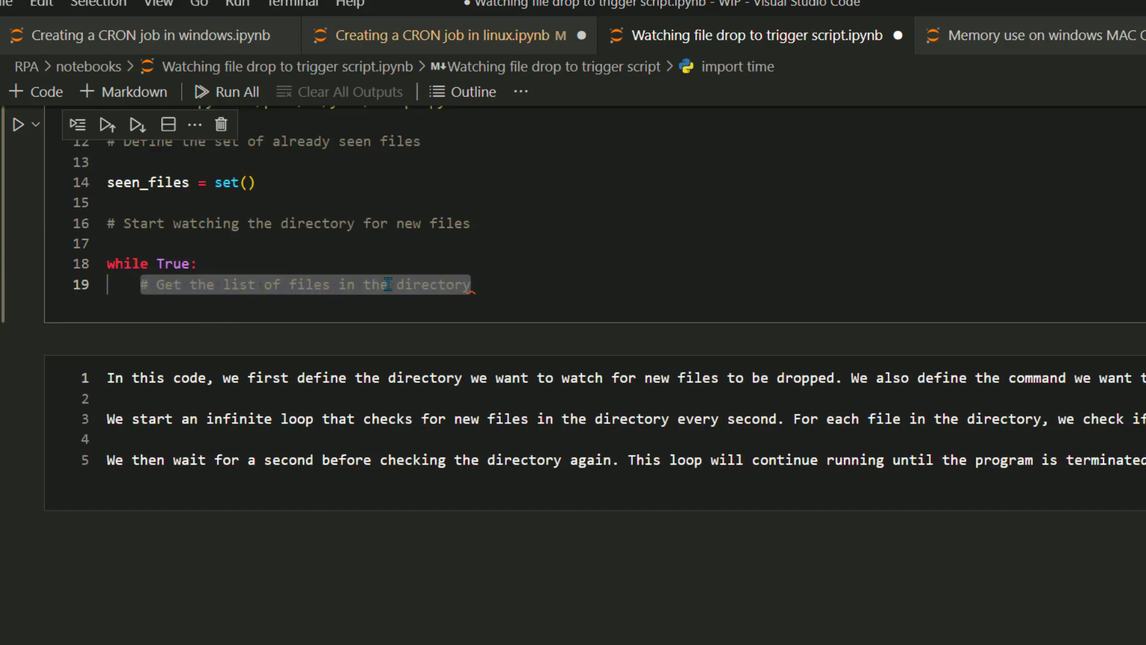
pyautogui.press('Tab')
pyautogui.press('Return')
pyautogui.write('files')
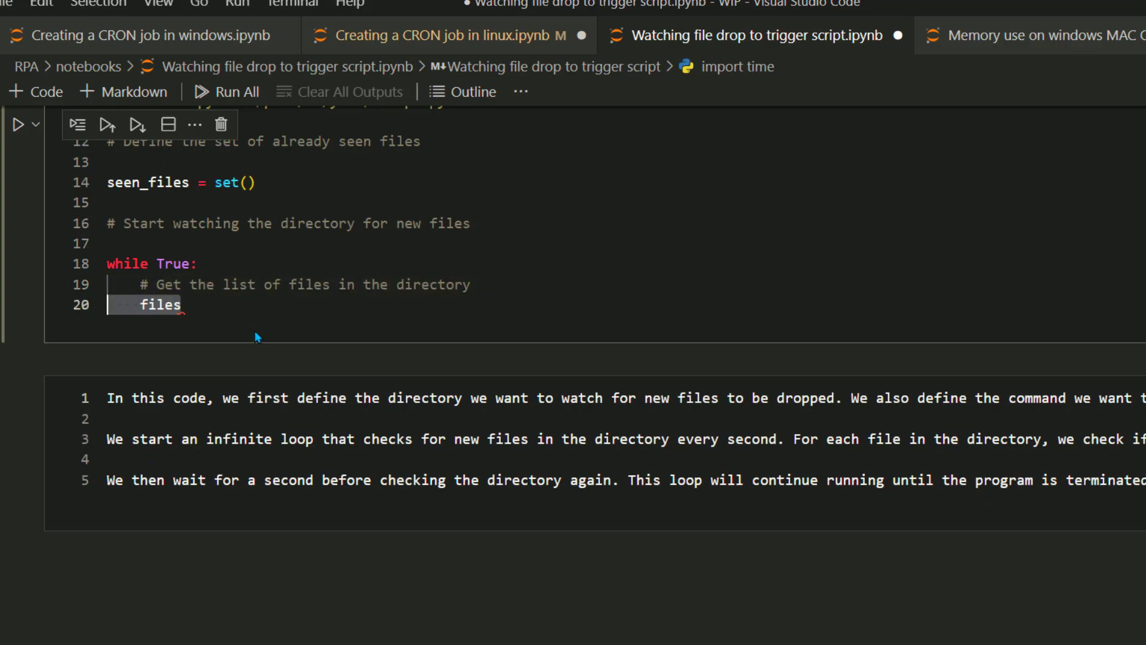
pyautogui.scroll(3, 237, 284)
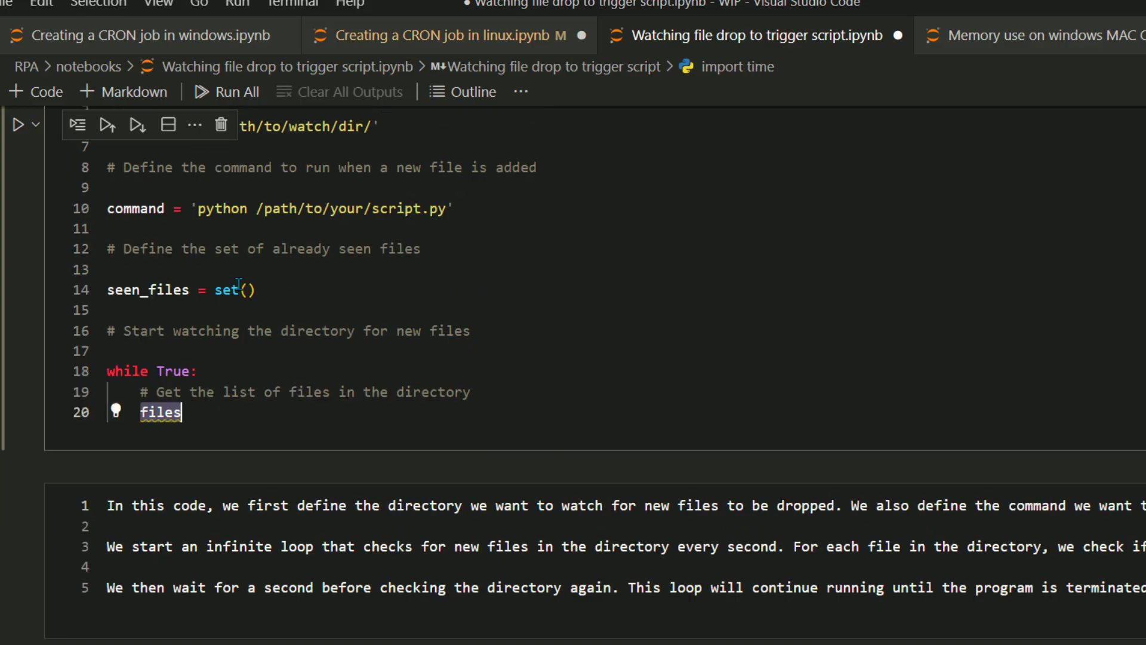
pyautogui.write('= os.listdir(')
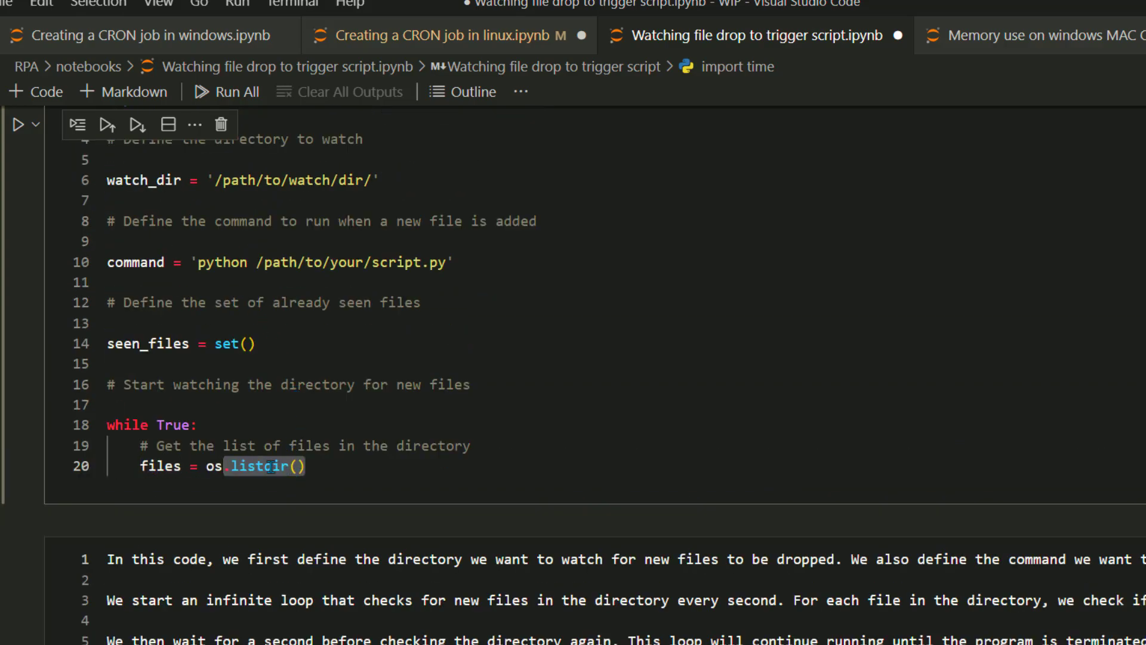
pyautogui.press('Tab')
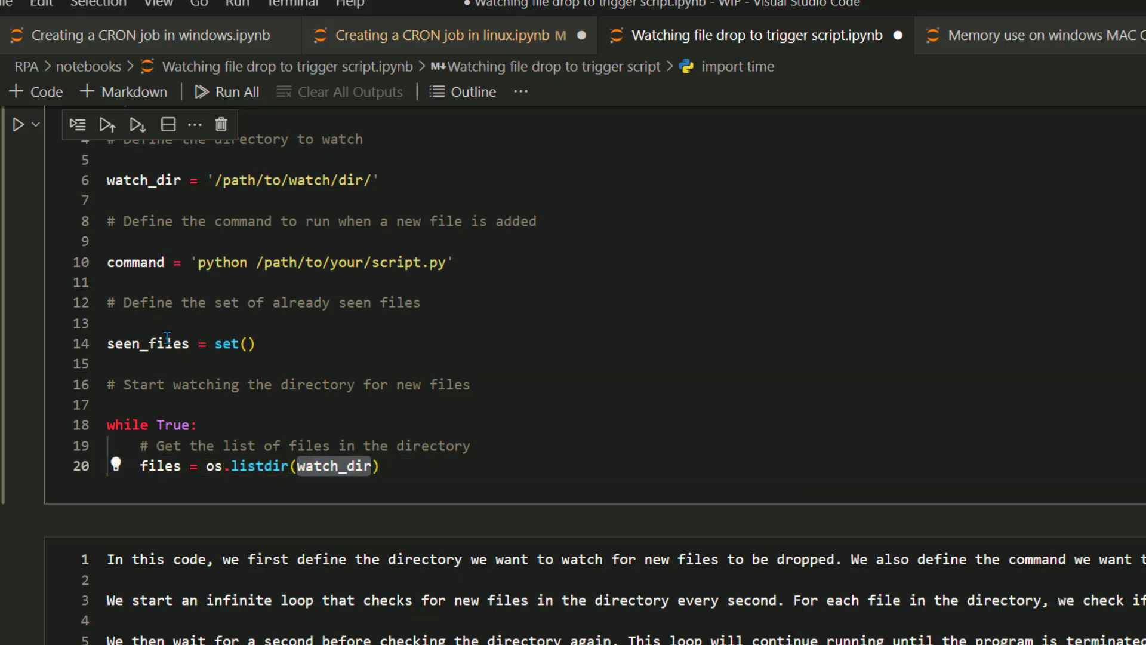
pyautogui.press('Tab')
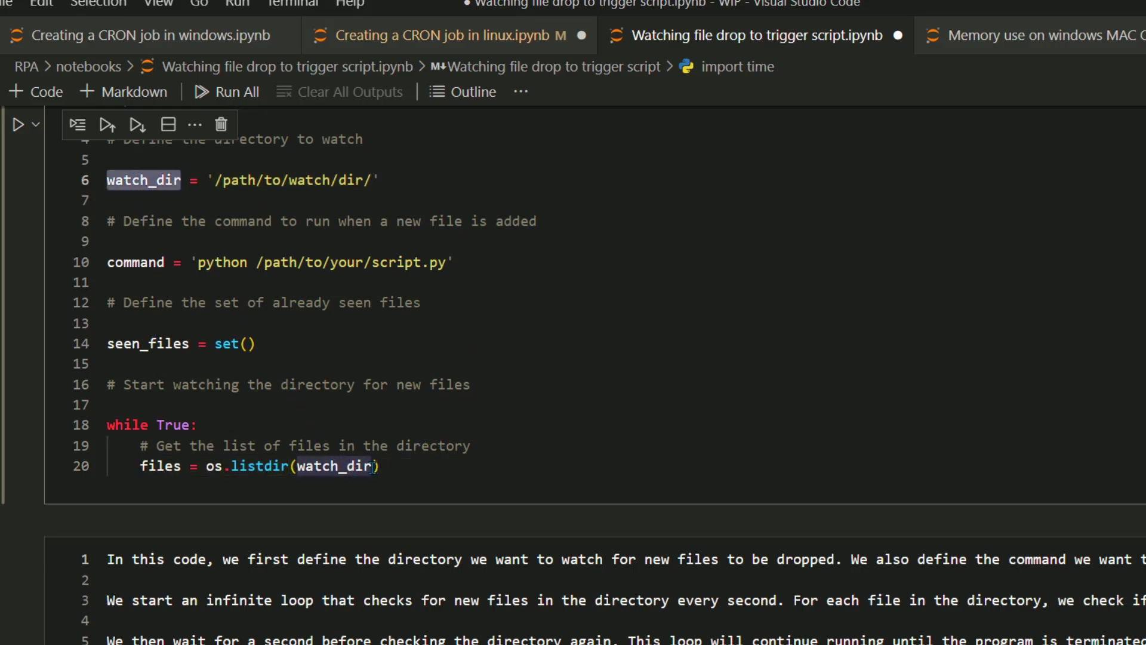
pyautogui.click(425, 467)
pyautogui.press('Return')
pyautogui.press('Return')
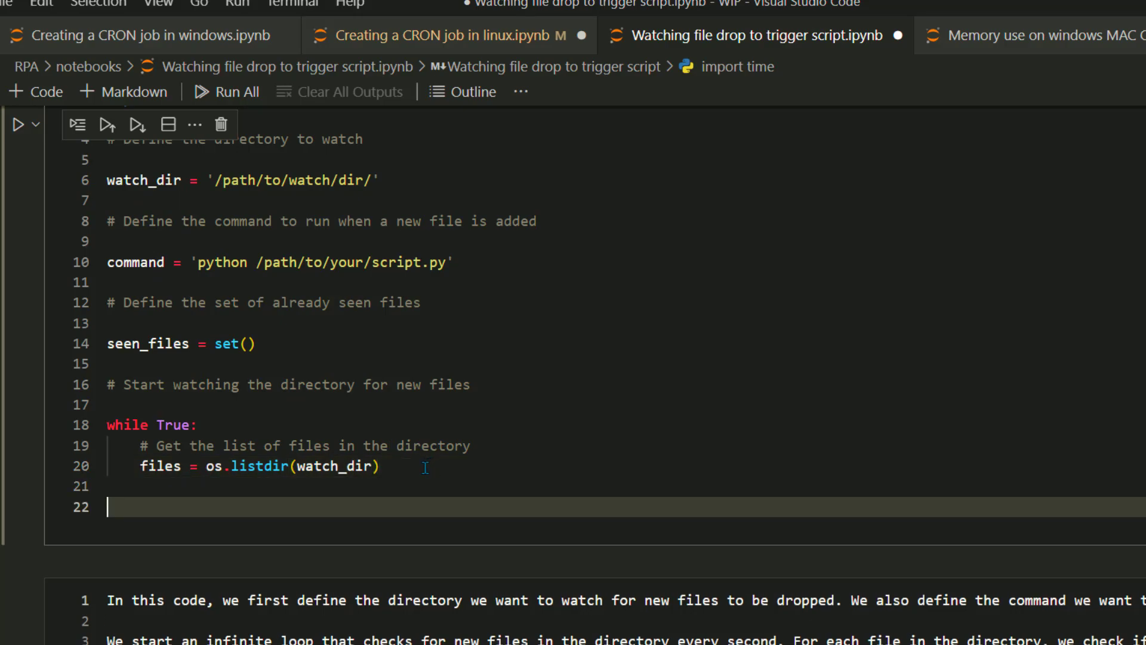
# - Add a check-each-file comment and a 'for file in files' loop
pyautogui.press('Tab')
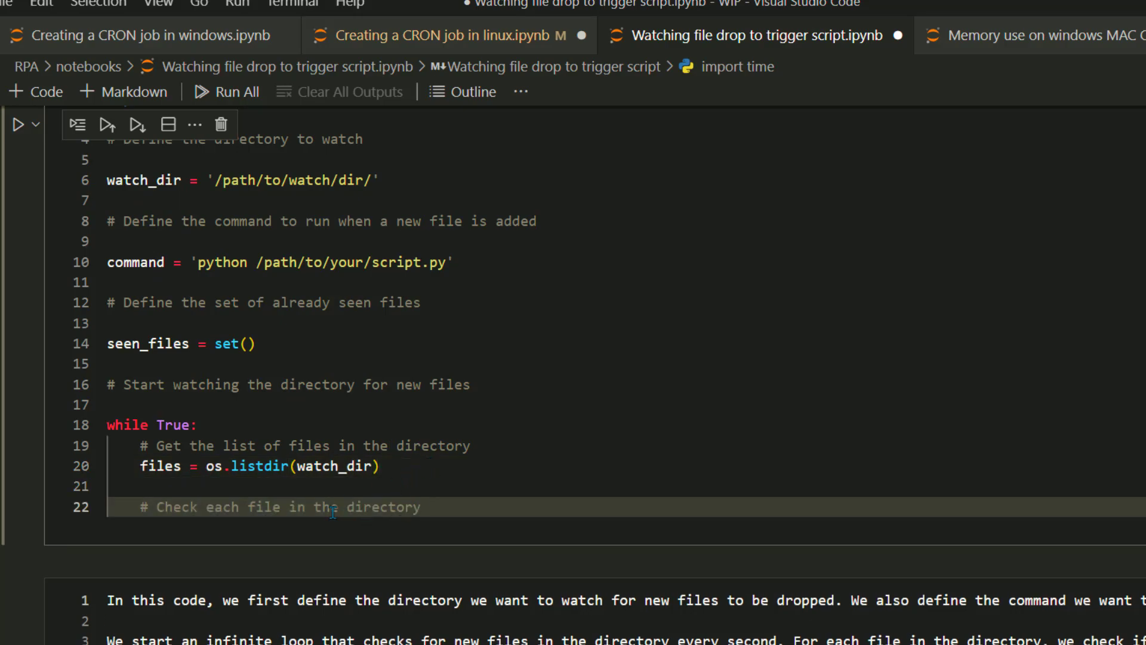
pyautogui.press('Return')
pyautogui.press('Tab')
pyautogui.click(275, 527)
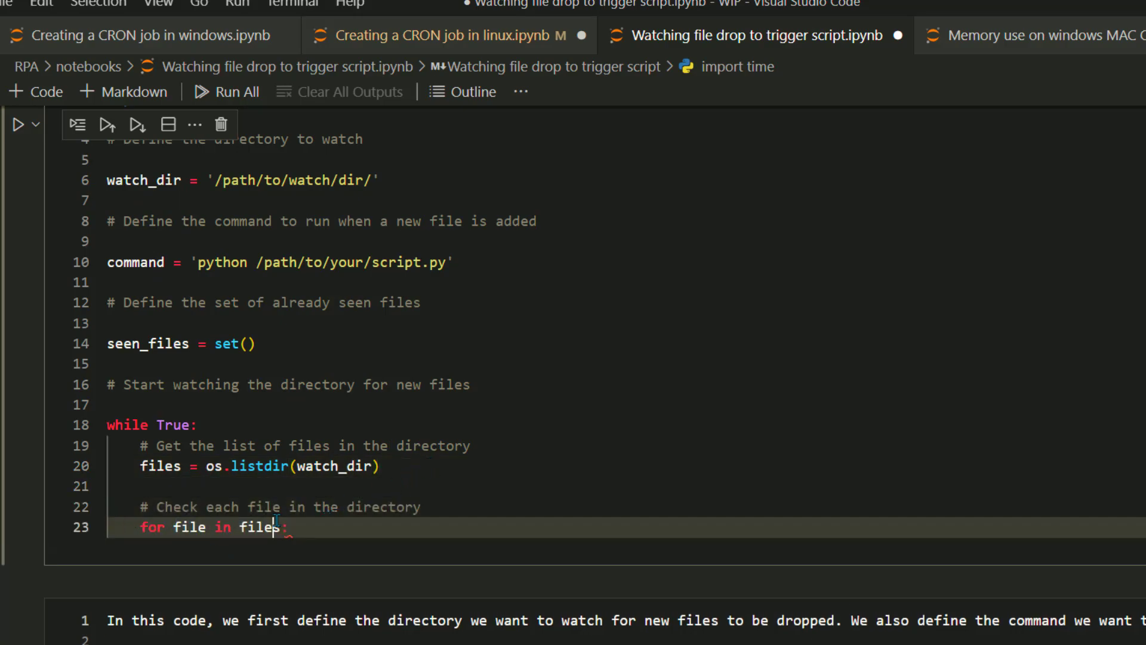
pyautogui.click(310, 521)
pyautogui.press('Return')
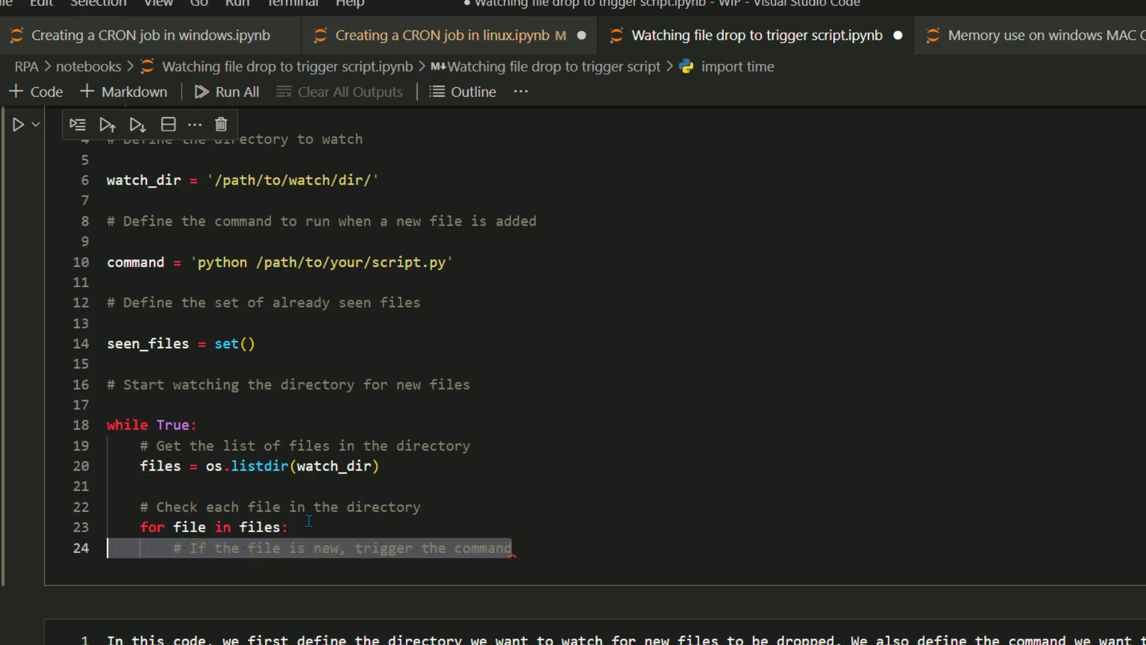
pyautogui.scroll(-2, 309, 521)
# - Add a new-file comment and 'if file not in seen_files' check
pyautogui.press('Tab')
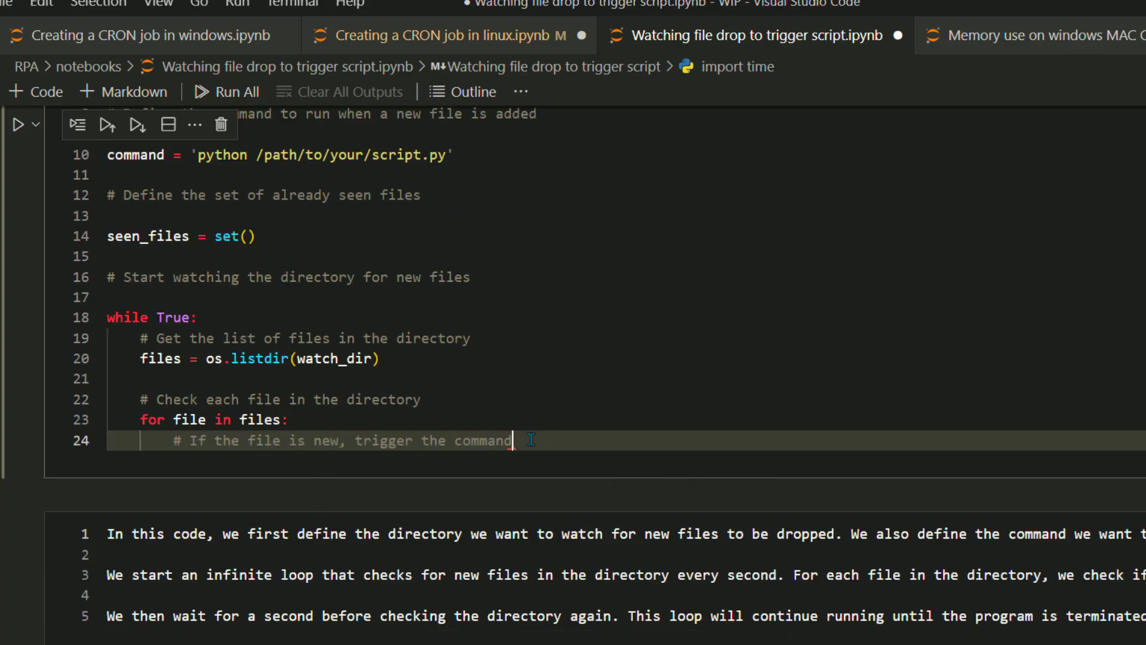
pyautogui.press('Return')
pyautogui.write('if file not in seen_files:')
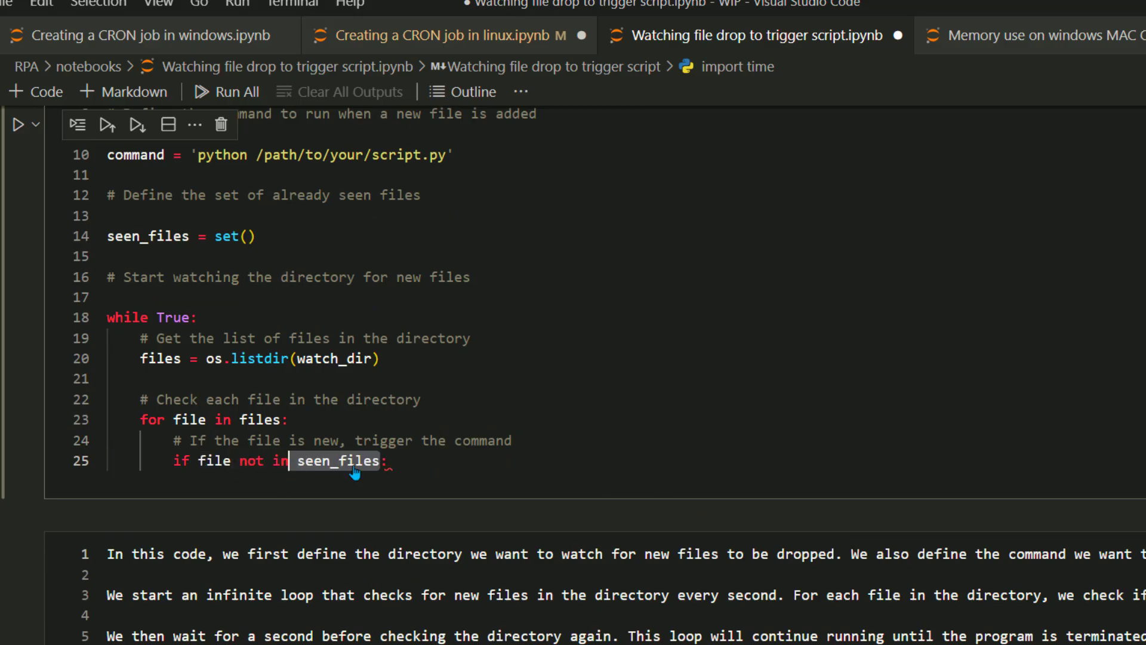
pyautogui.press('Tab')
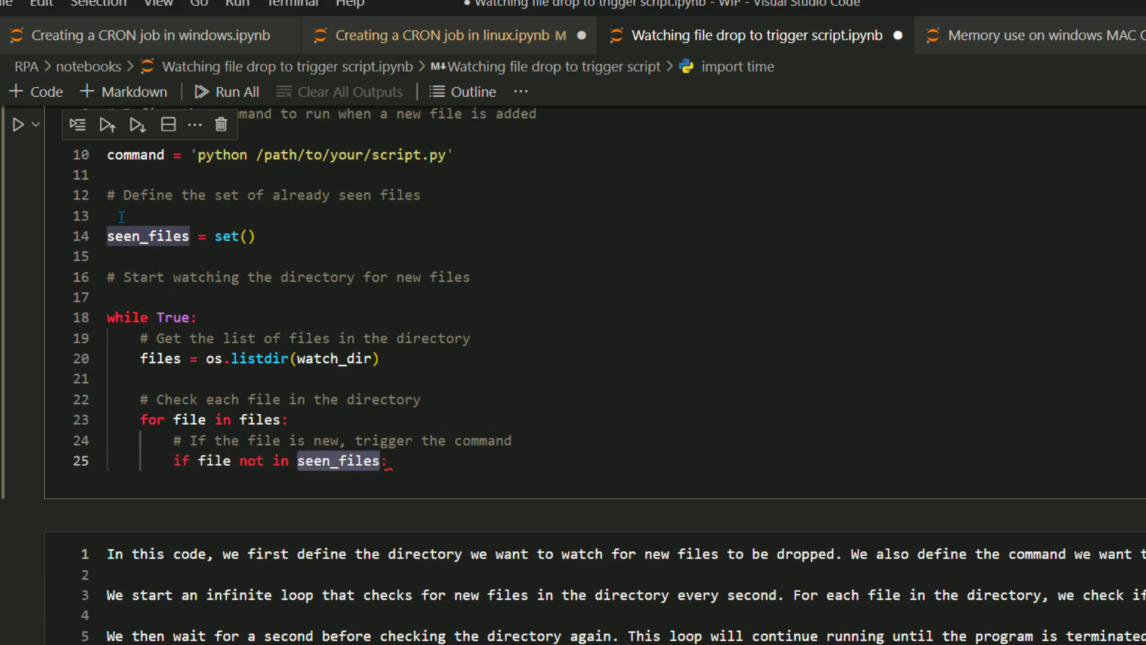
pyautogui.keyDown('ctrl'); pyautogui.click(326, 460); pyautogui.keyUp('ctrl')
pyautogui.click(453, 457)
# - Record each new file with seen_files.add(file)
pyautogui.press('Return')
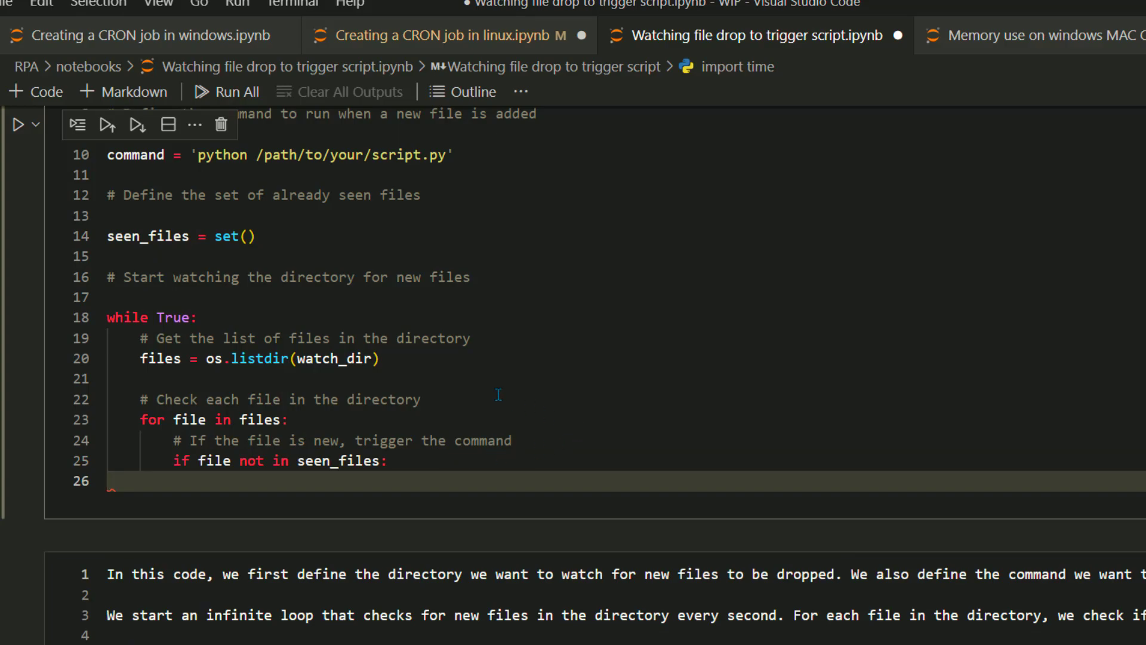
pyautogui.press('Tab')
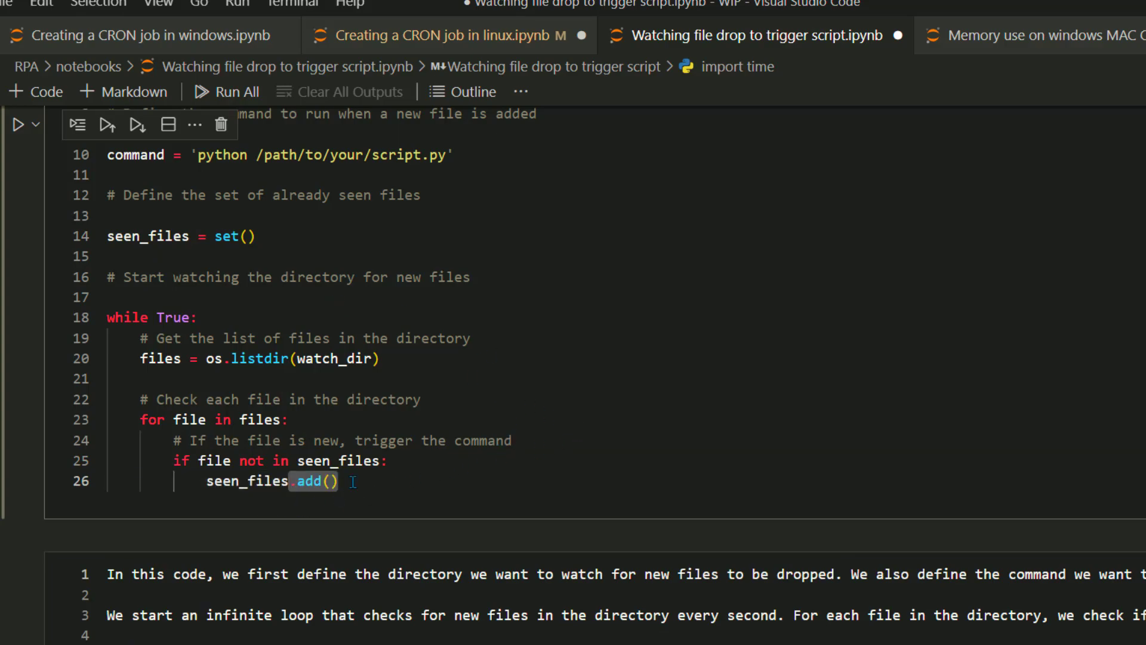
pyautogui.press('Tab')
pyautogui.press('Tab')
pyautogui.click(485, 467)
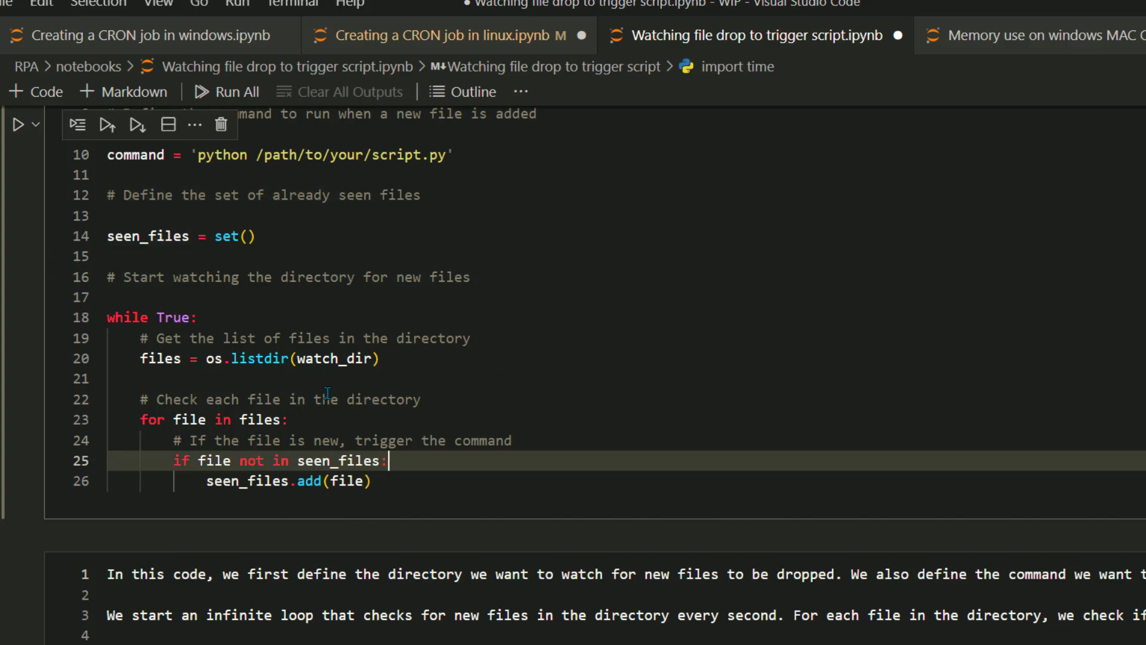
pyautogui.press('Down')
pyautogui.press('Return')
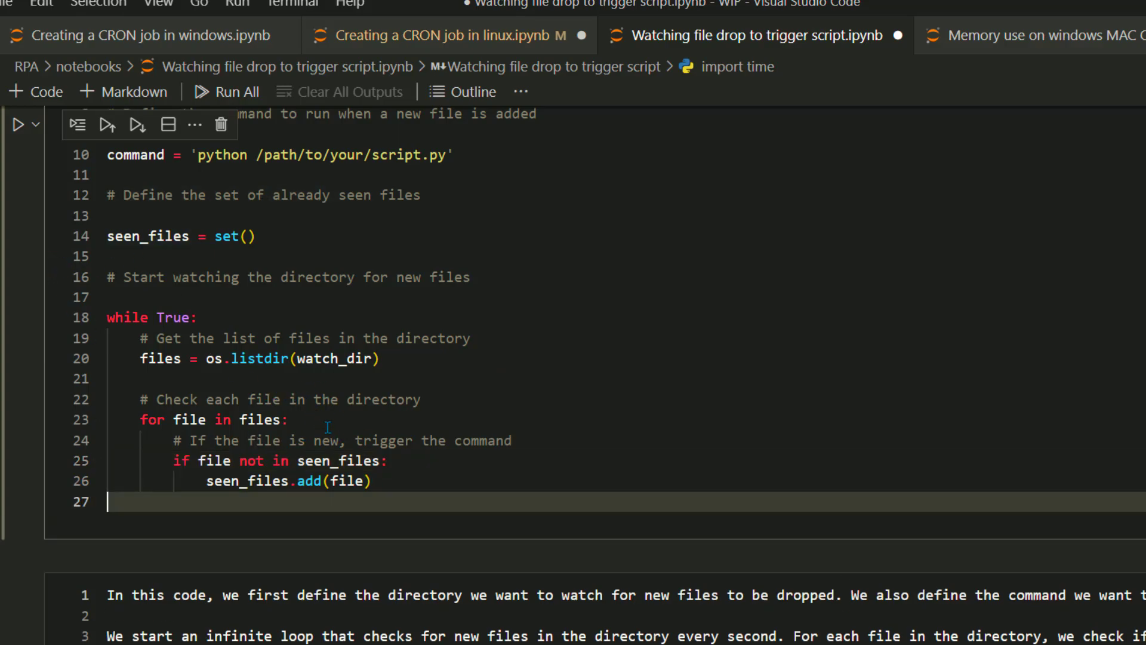
# - Add os.system(command), a wait comment and time.sleep(1), then save the notebook
pyautogui.press('Tab')
pyautogui.write('.system(')
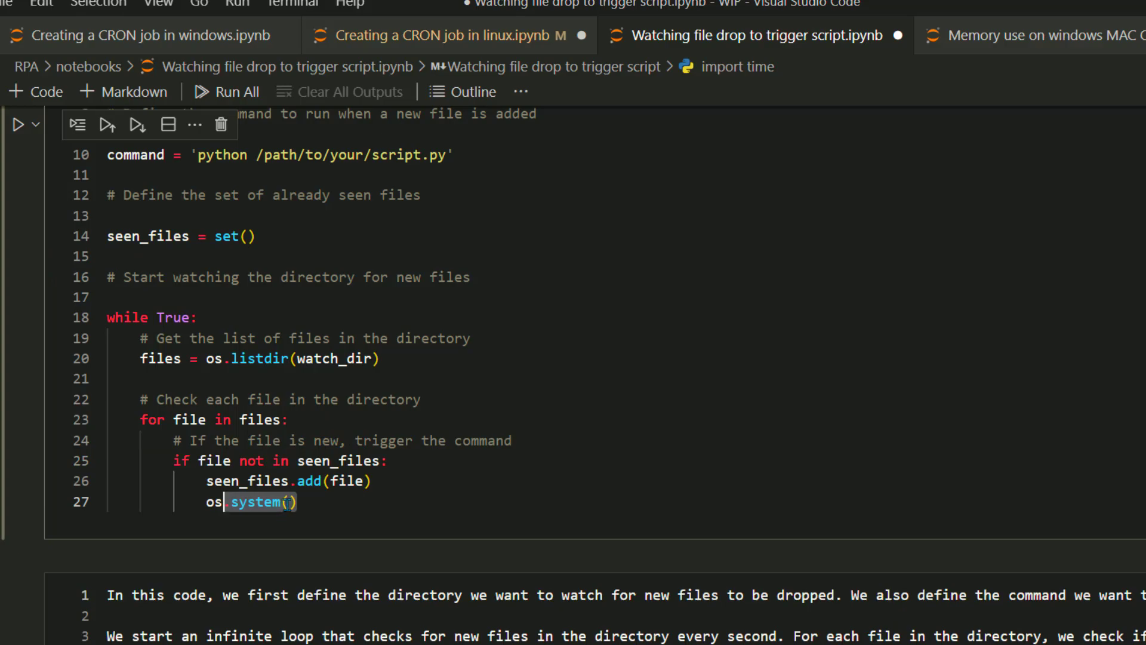
pyautogui.press('Tab')
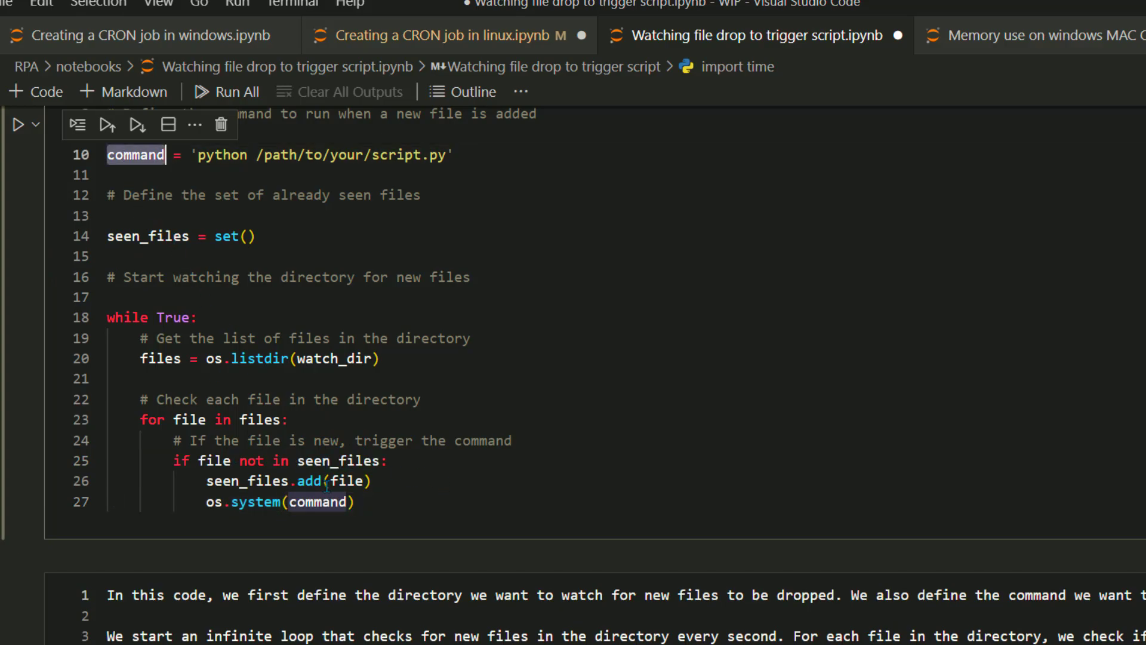
pyautogui.moveTo(332, 502)
pyautogui.press('End')
pyautogui.press('Return')
pyautogui.press('Return')
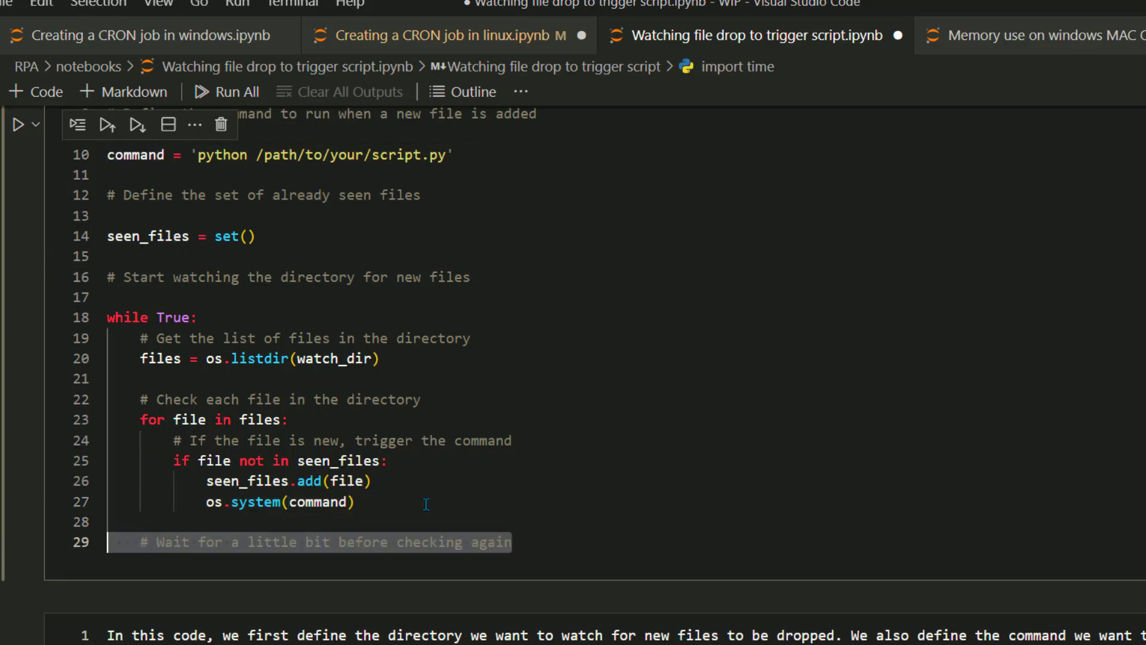
pyautogui.press('Tab')
pyautogui.press('Return')
pyautogui.hotkey('ctrl', 's')
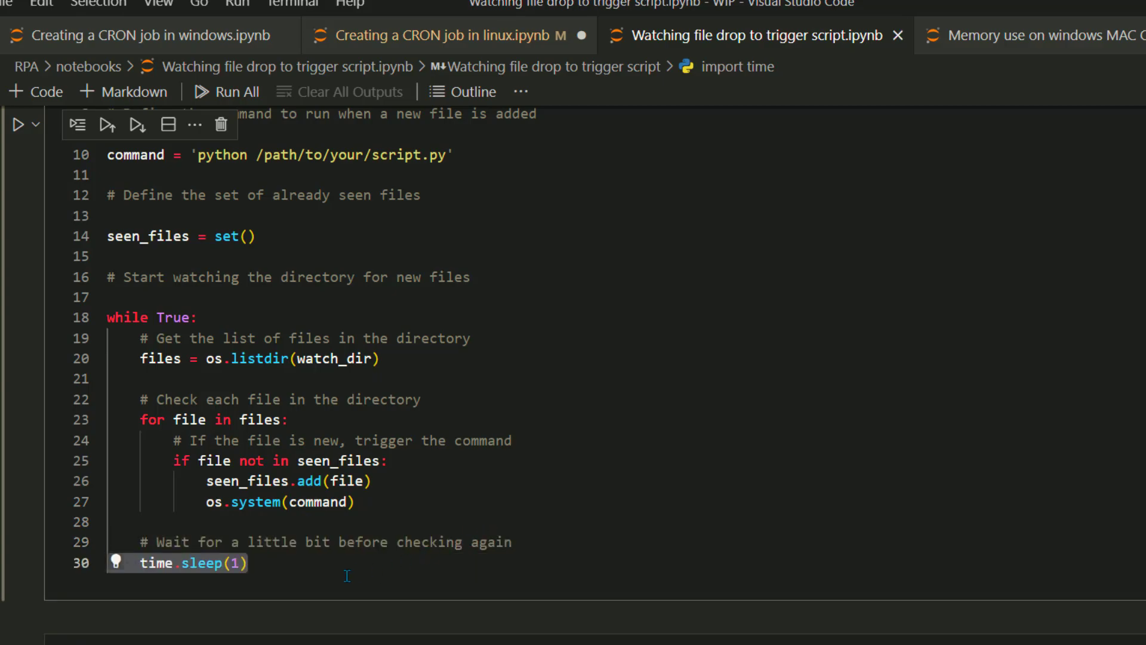
# - Review the loop's variables: file, the command definition, seen_files, and where watch_dir is defined
pyautogui.click(359, 568)
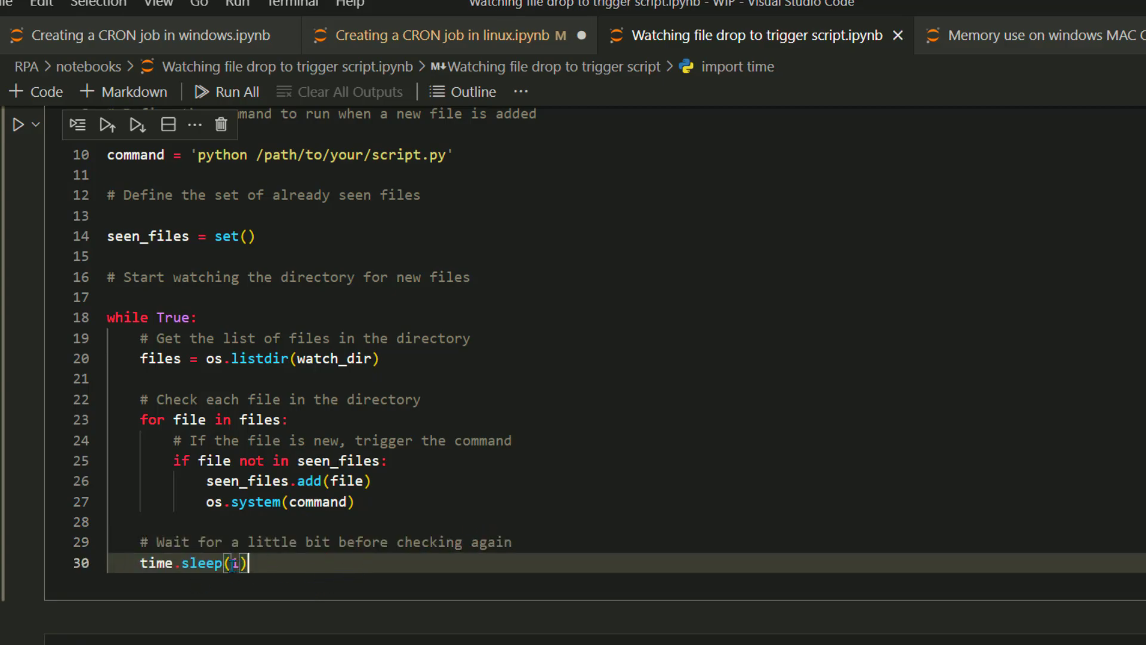
pyautogui.click(188, 420)
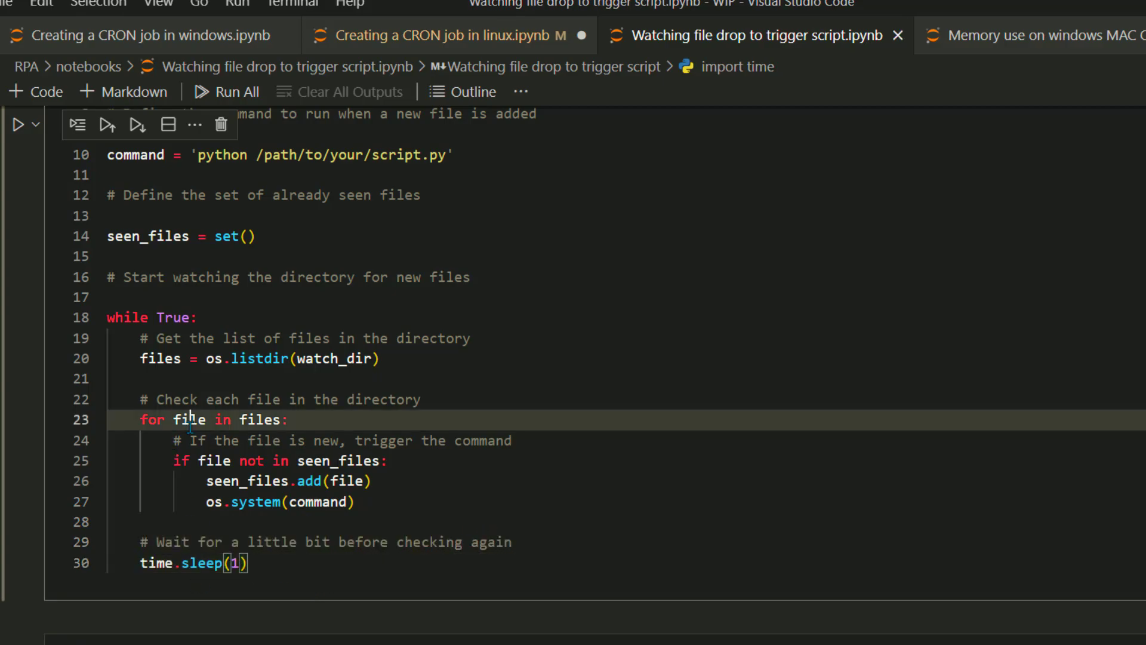
pyautogui.click(141, 155)
pyautogui.doubleClick(163, 236)
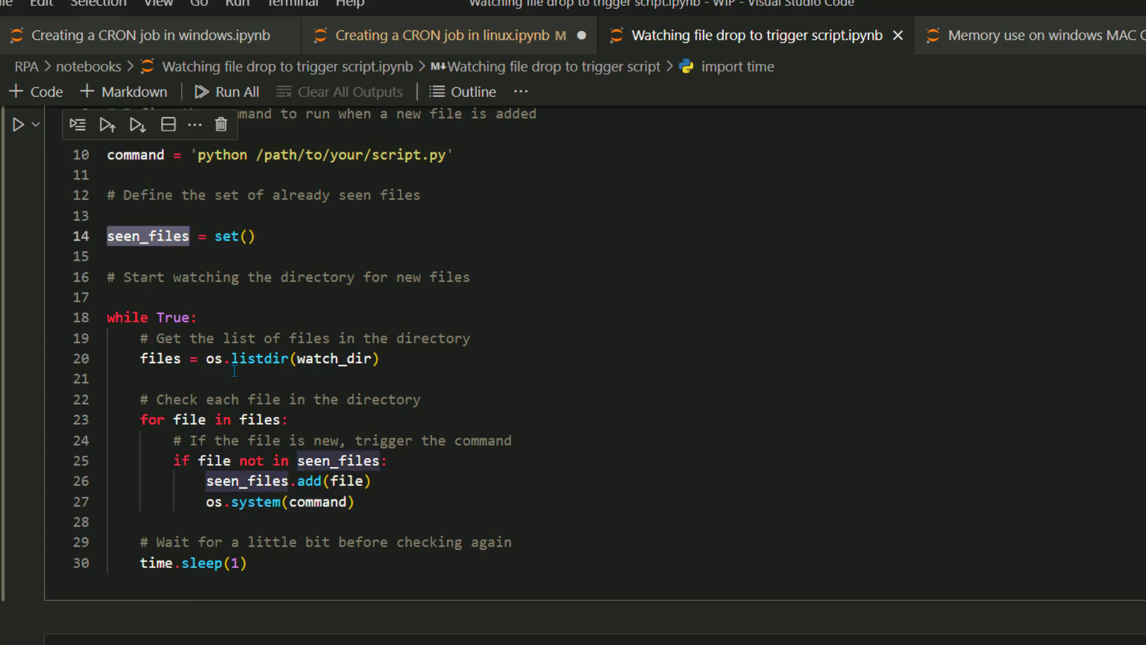
pyautogui.doubleClick(307, 360)
pyautogui.scroll(2, 306, 365)
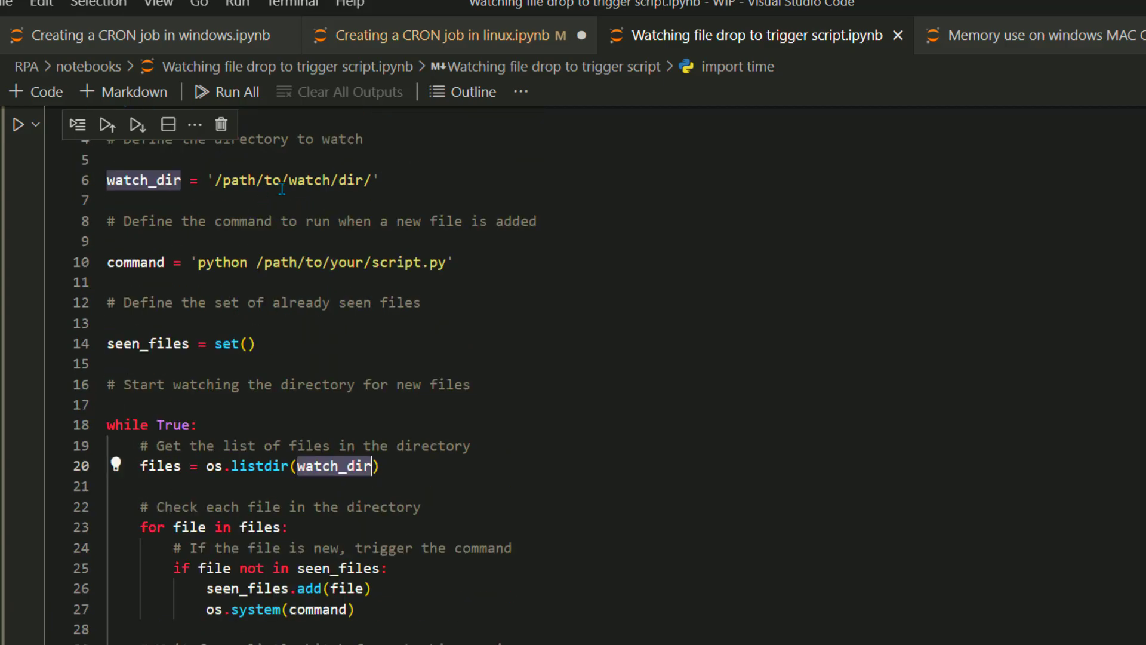
pyautogui.click(366, 182)
pyautogui.scroll(-2, 321, 311)
# - Highlight the uses of watch_dir, file and seen_files, and the script path in the command
pyautogui.doubleClick(337, 358)
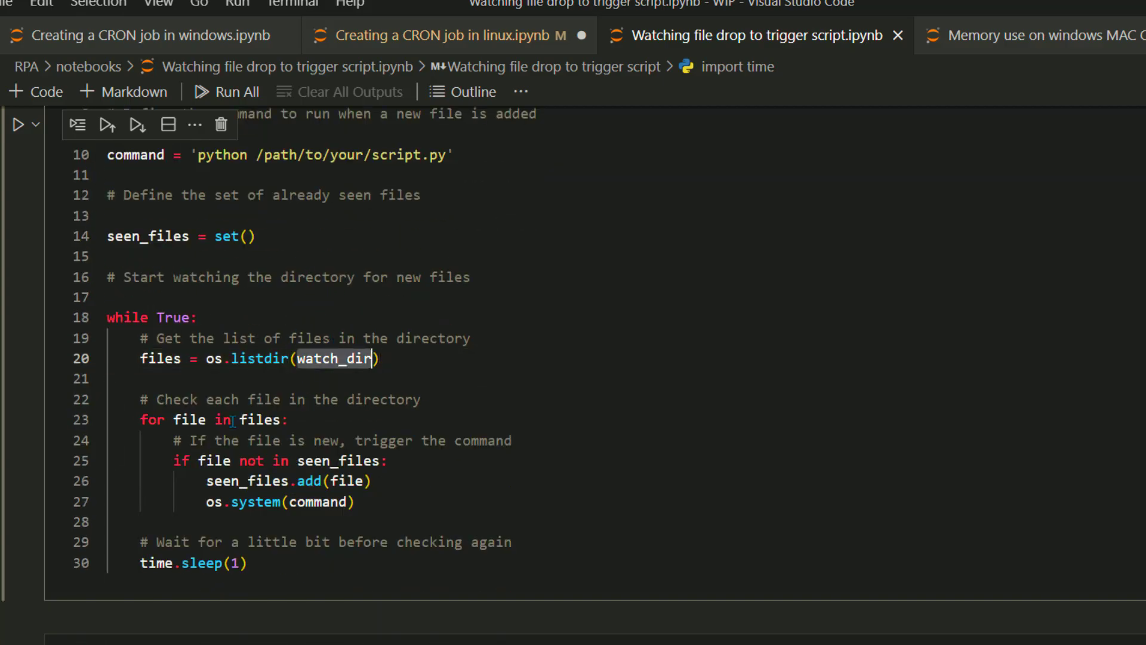
pyautogui.doubleClick(189, 420)
pyautogui.doubleClick(302, 460)
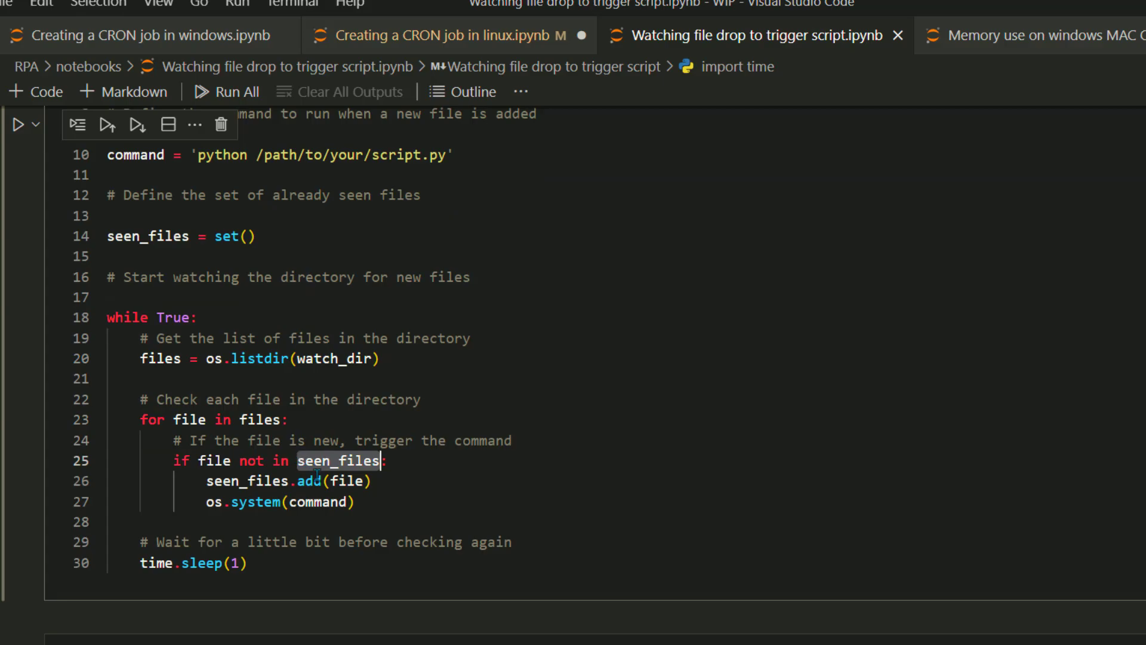
pyautogui.doubleClick(216, 483)
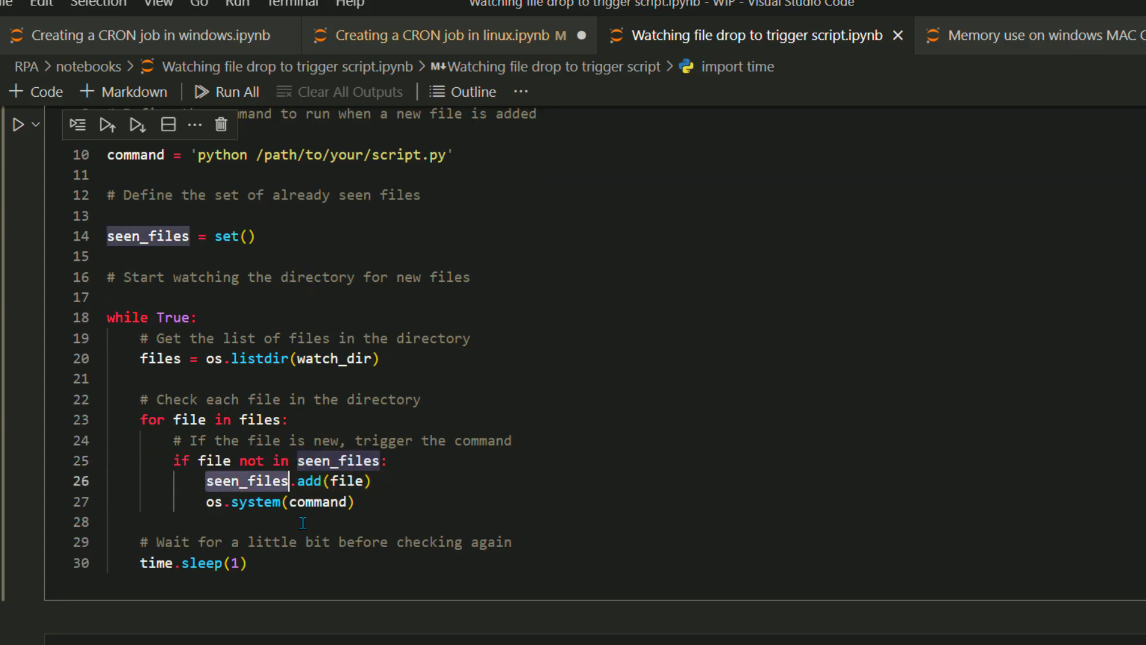
pyautogui.click(258, 156)
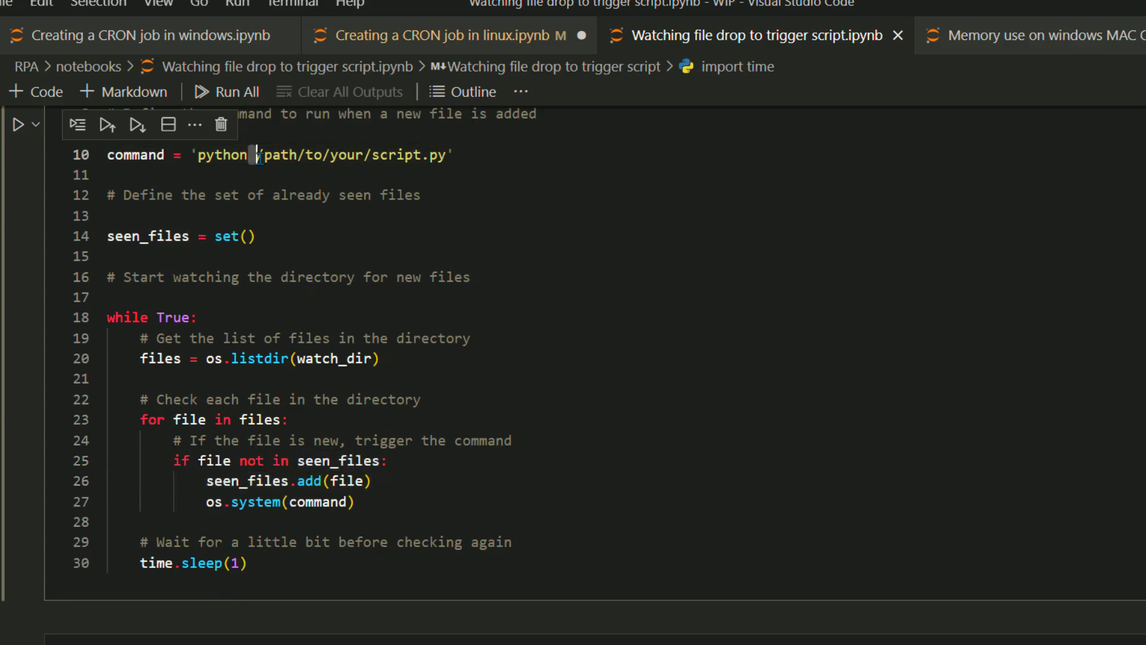
# - Append the comment '# add to your DB...' after os.system(command) on line 27
pyautogui.click(368, 507)
pyautogui.write('#W c')
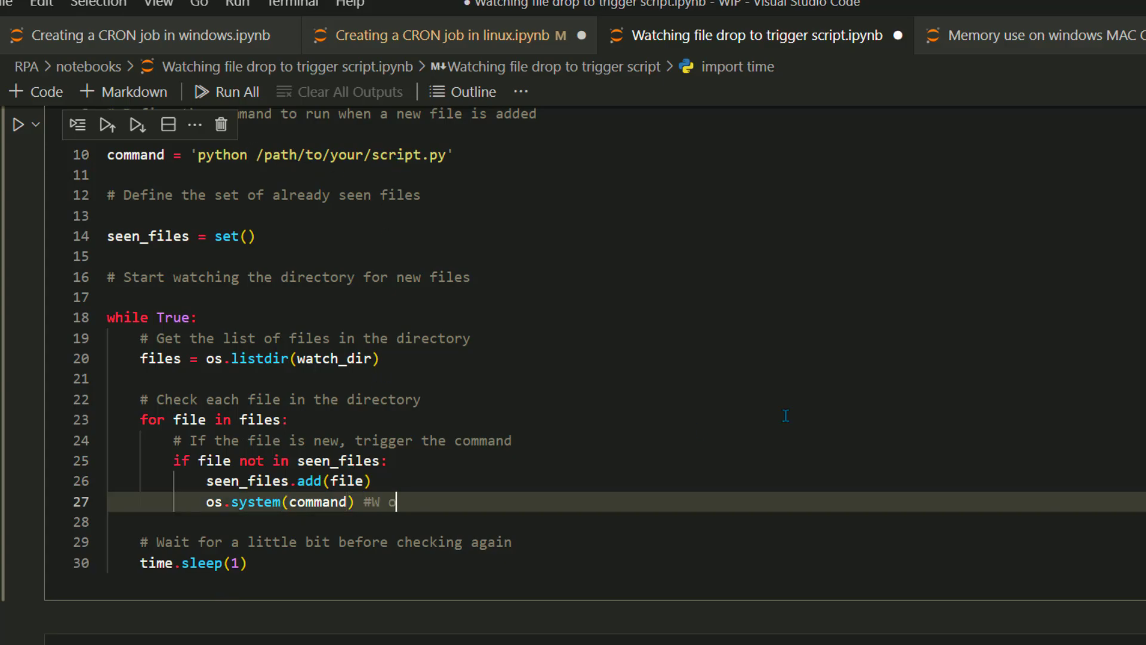
pyautogui.press('BackSpace')
pyautogui.press('BackSpace')
pyautogui.press('BackSpace')
pyautogui.write(' add to your DB')
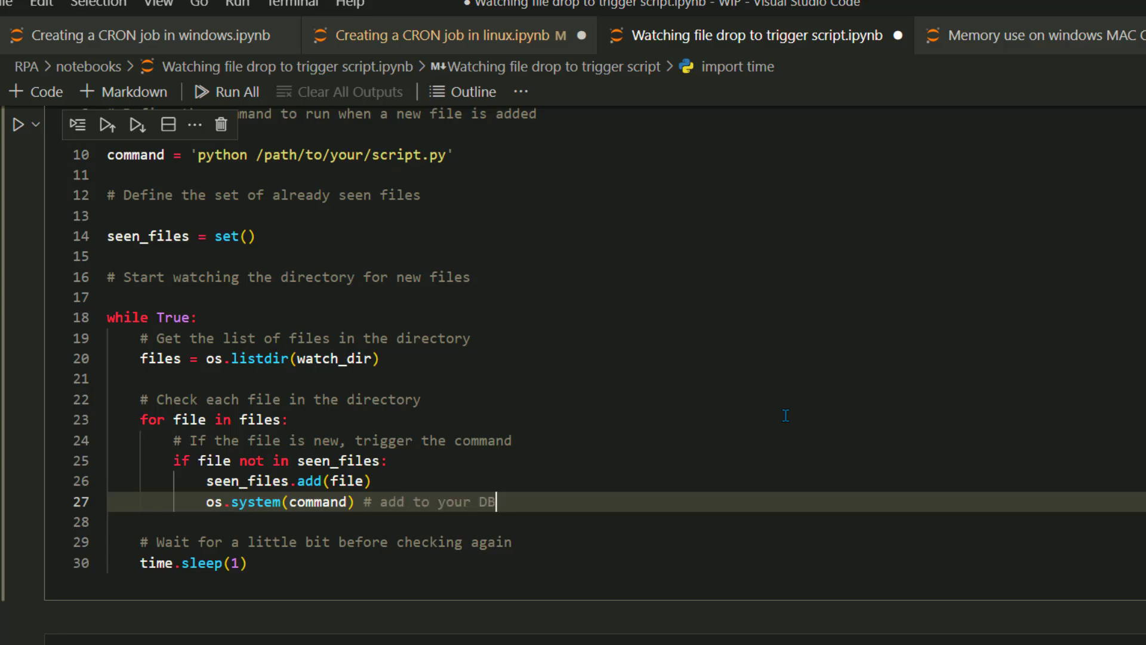
pyautogui.write('...')
pyautogui.click(284, 562)
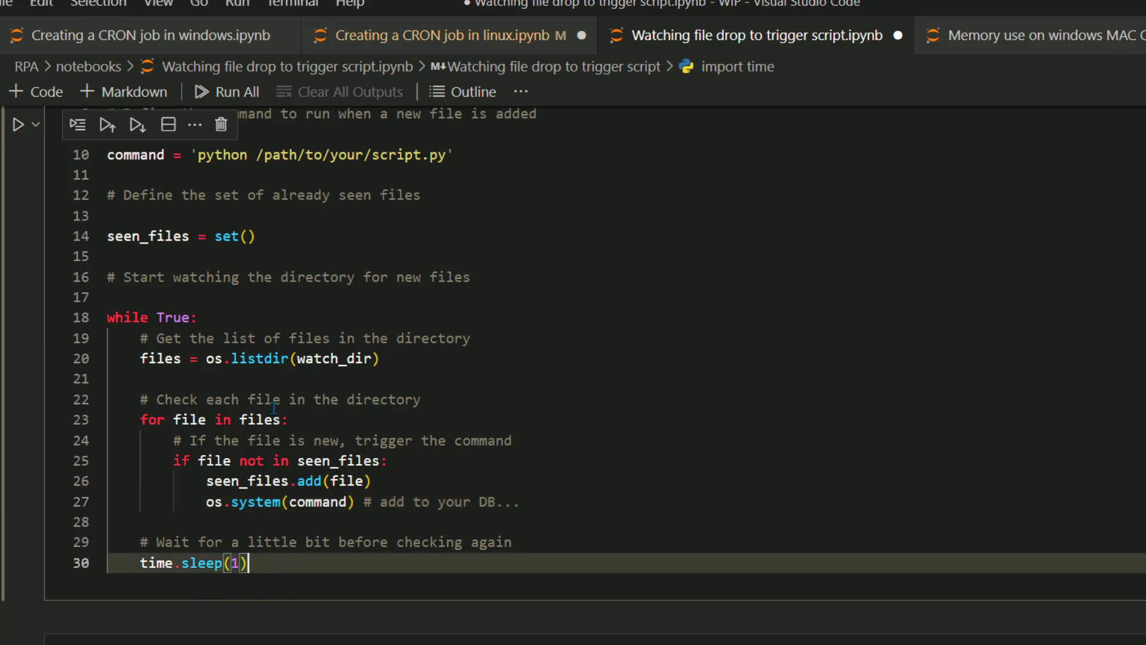